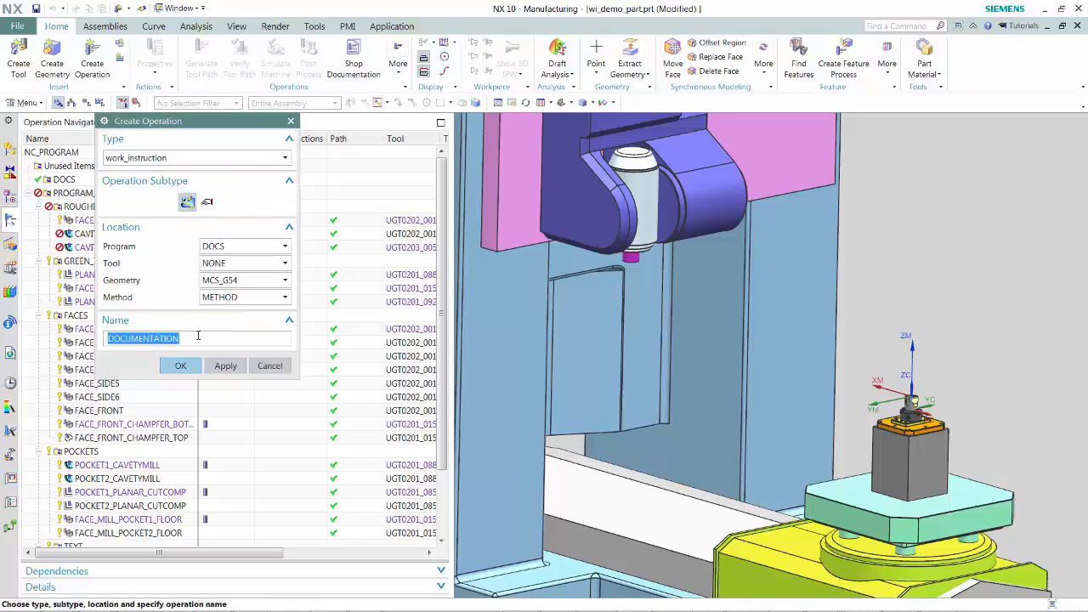
# - Create a work instruction operation named general and set its first sheet's format to General Instructions
pyautogui.write('general_setup')
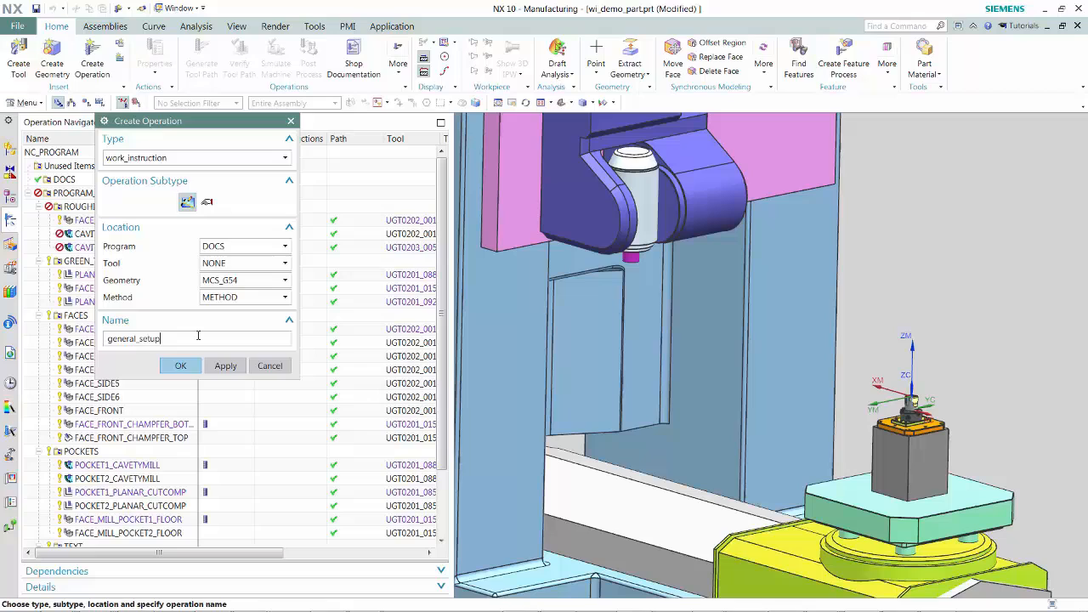
pyautogui.press('Return')
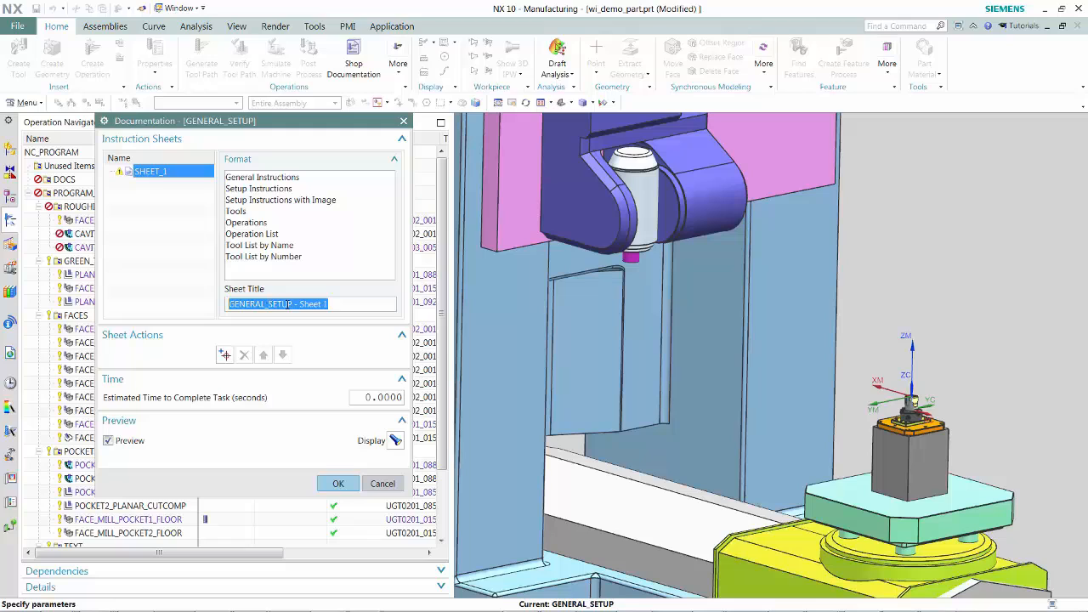
pyautogui.rightClick(302, 308)
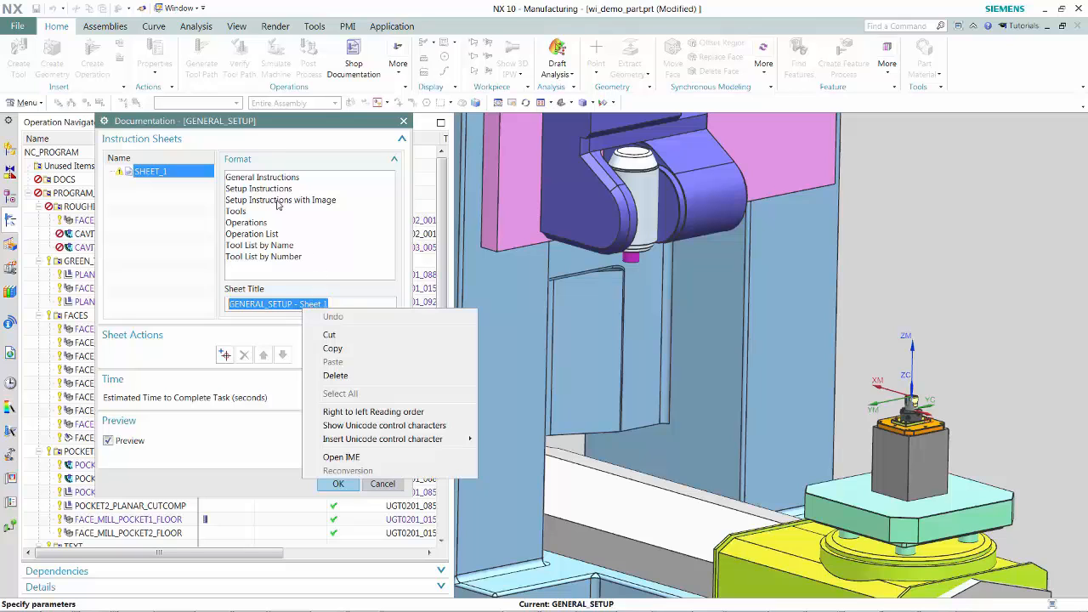
pyautogui.click(260, 178)
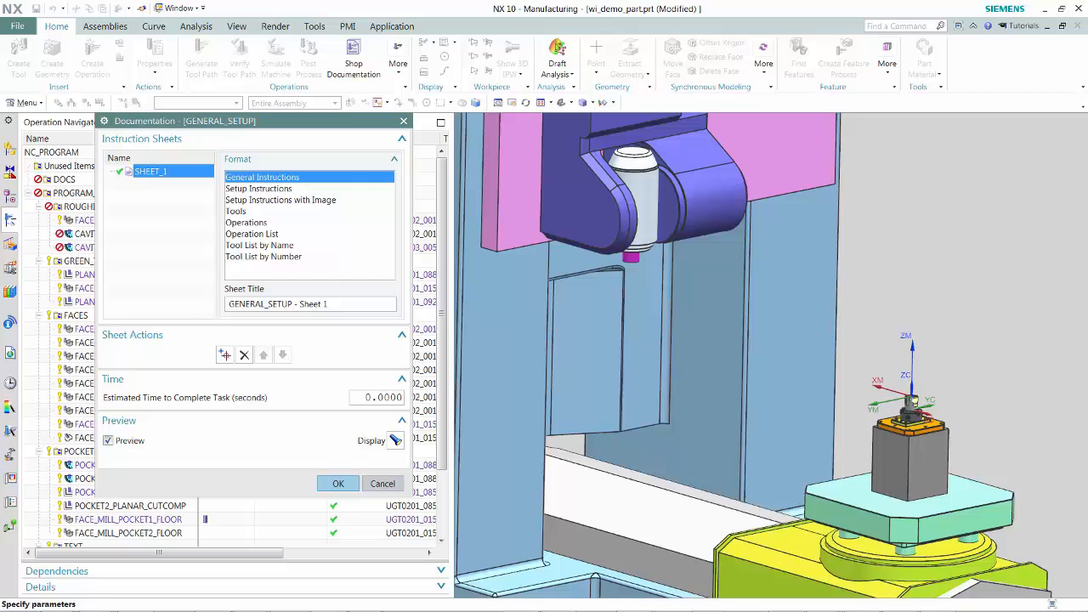
# - Review the generated setup sheet preview in the browser window
pyautogui.moveTo(1087, 34); pyautogui.dragTo(673, 121)
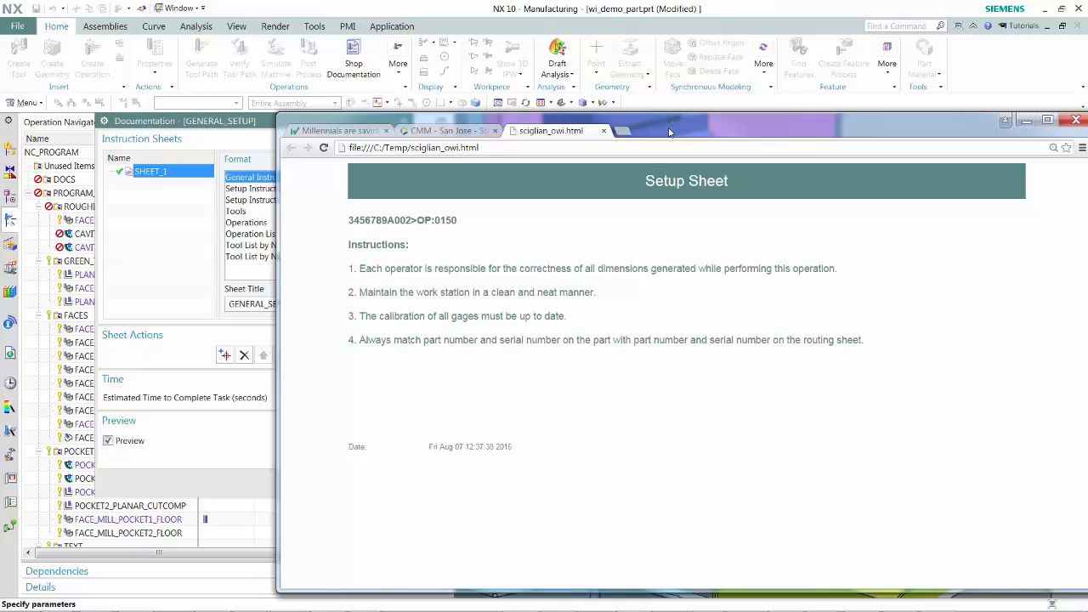
pyautogui.moveTo(669, 132); pyautogui.dragTo(1087, 85)
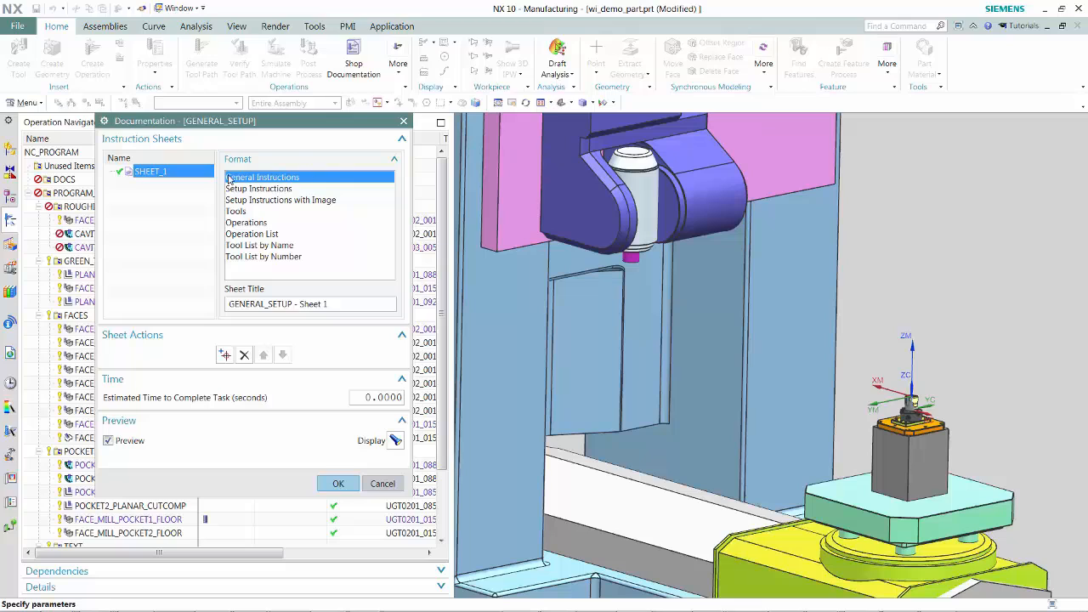
# - Add a second sheet with Setup Instructions format and capture the current view for its product view
pyautogui.click(226, 356)
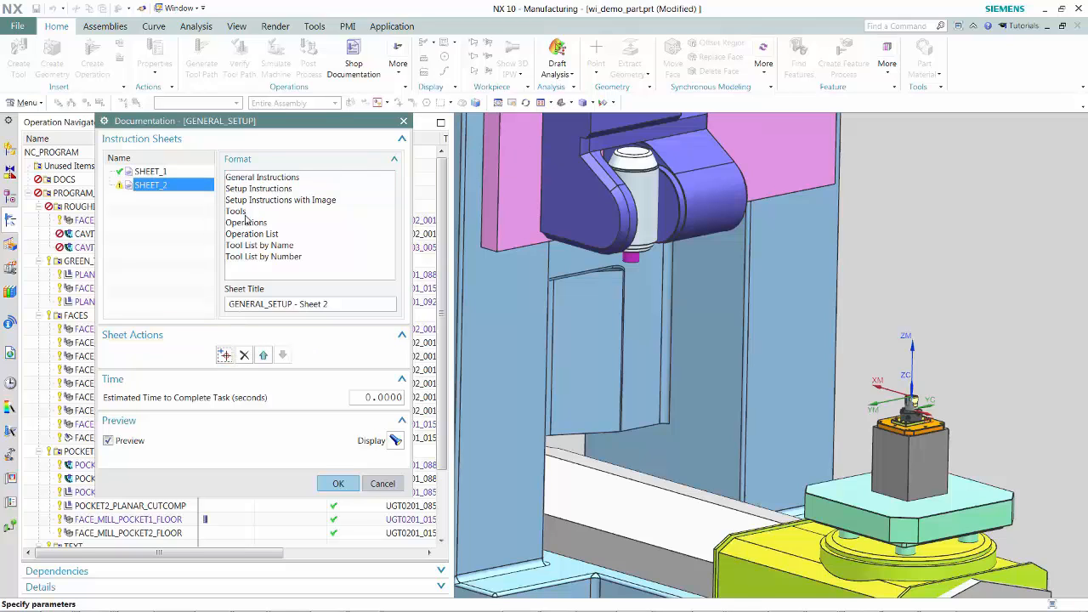
pyautogui.click(250, 189)
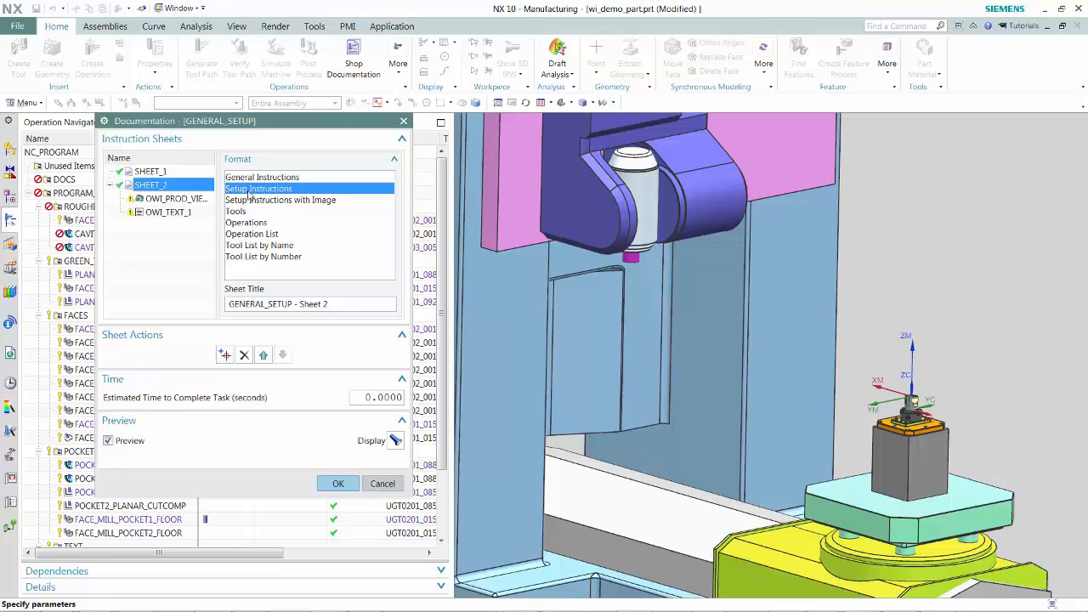
pyautogui.click(154, 202)
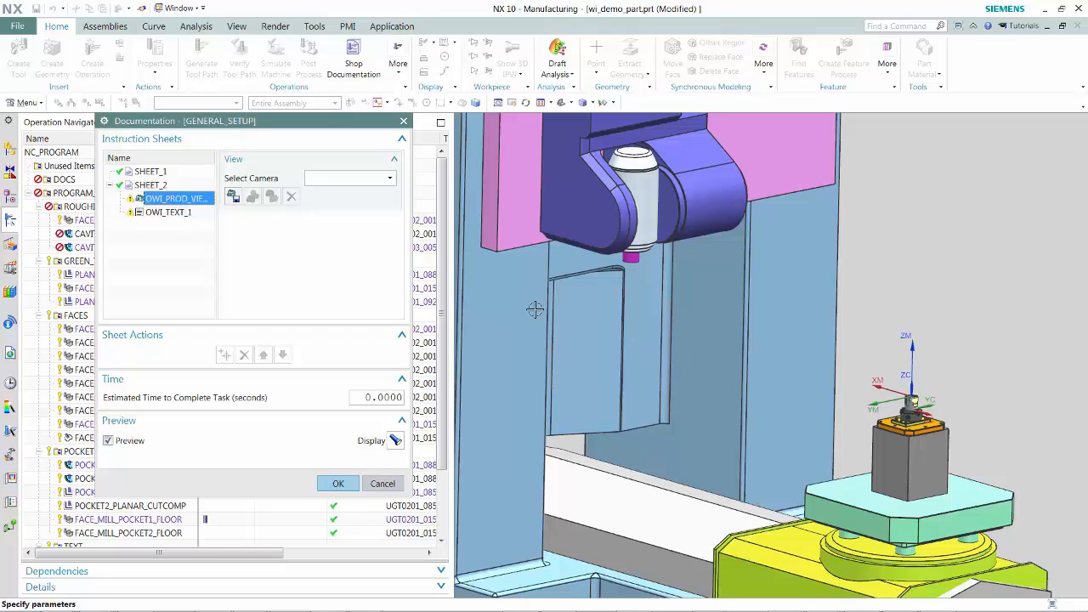
pyautogui.click(232, 198)
# - Fill the sheet's text with quick texts 'Review Fixture Diagram for this Setup' and 'Clean chips from part with compressed air', then confirm
pyautogui.click(162, 214)
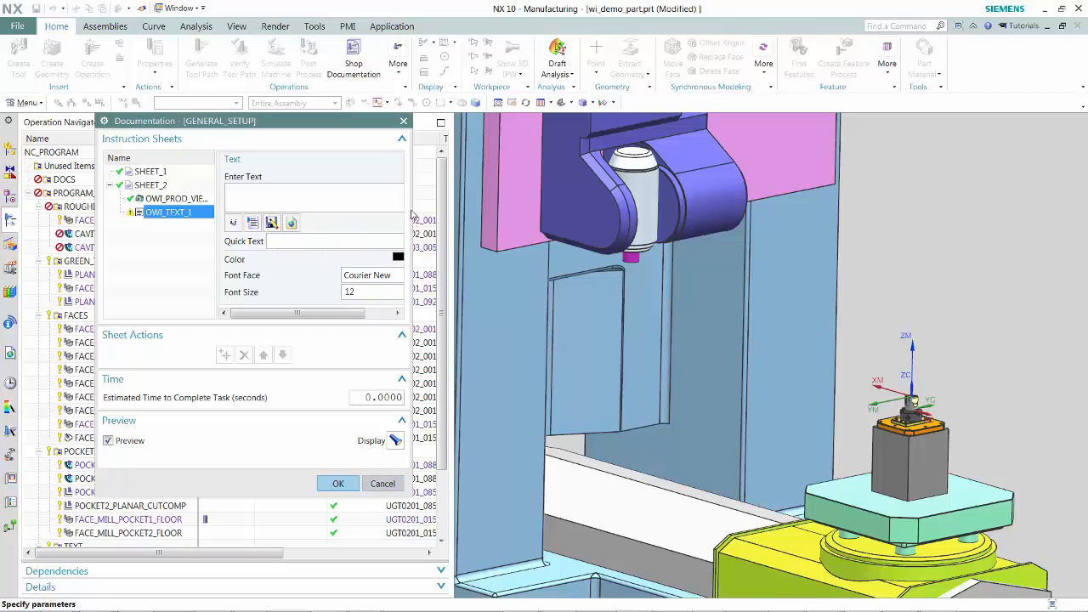
pyautogui.moveTo(408, 215); pyautogui.dragTo(472, 217)
pyautogui.click(451, 254)
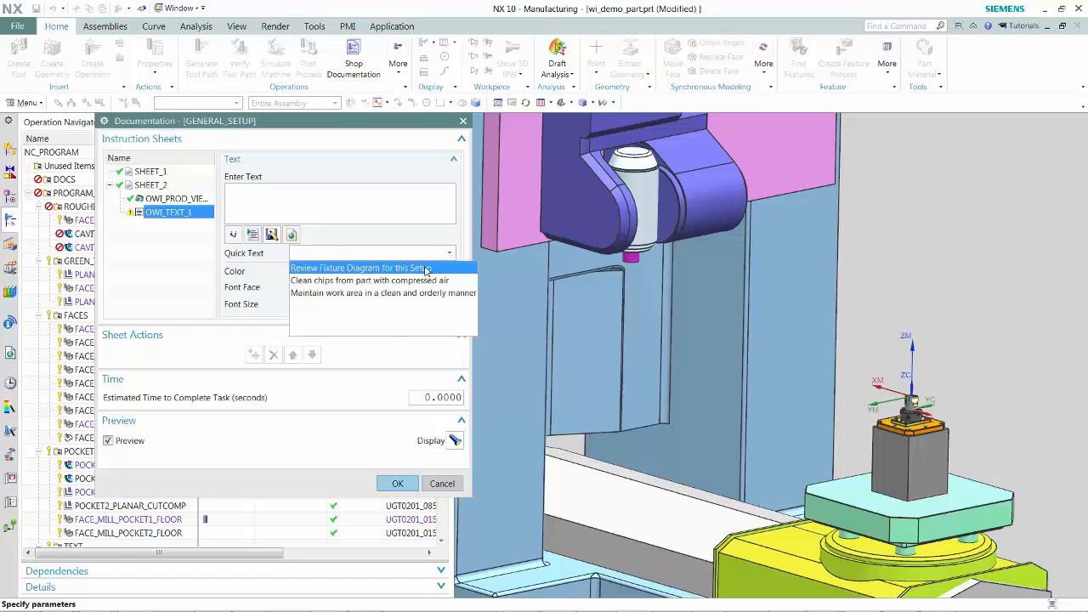
pyautogui.click(425, 268)
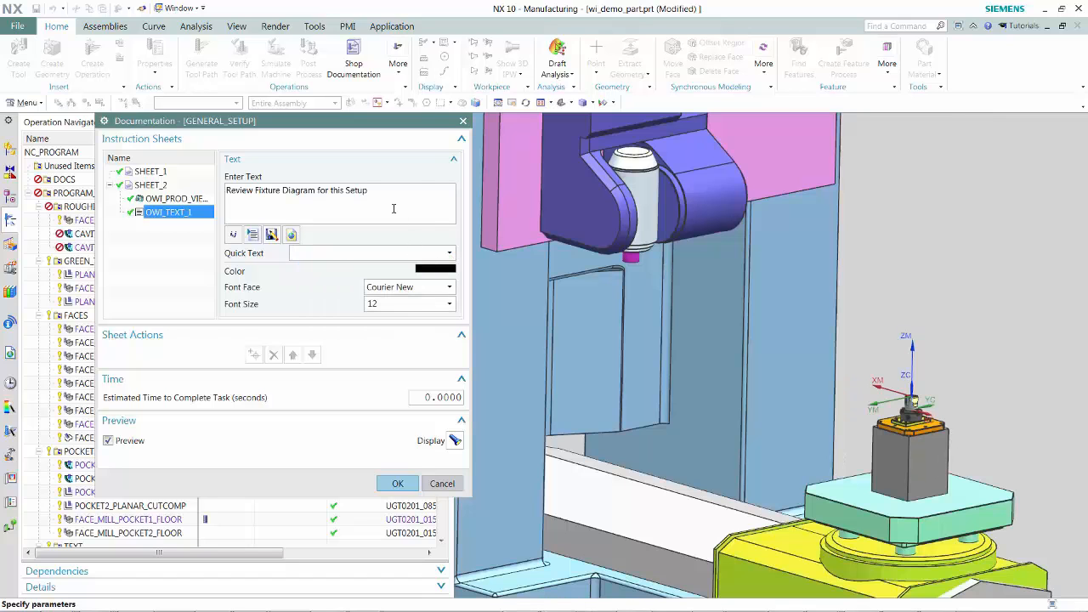
pyautogui.click(452, 255)
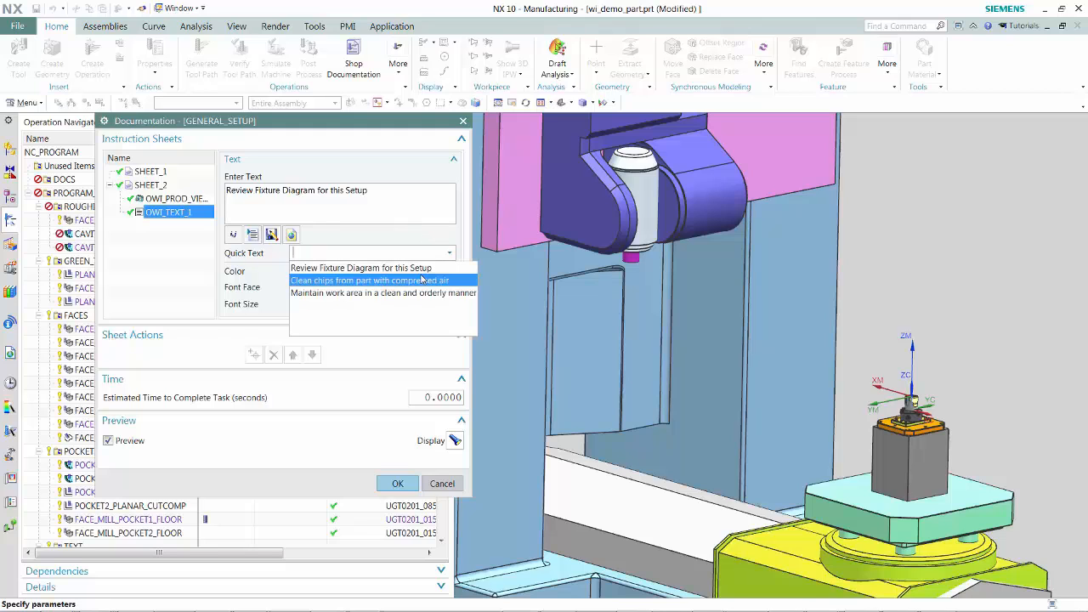
pyautogui.click(419, 281)
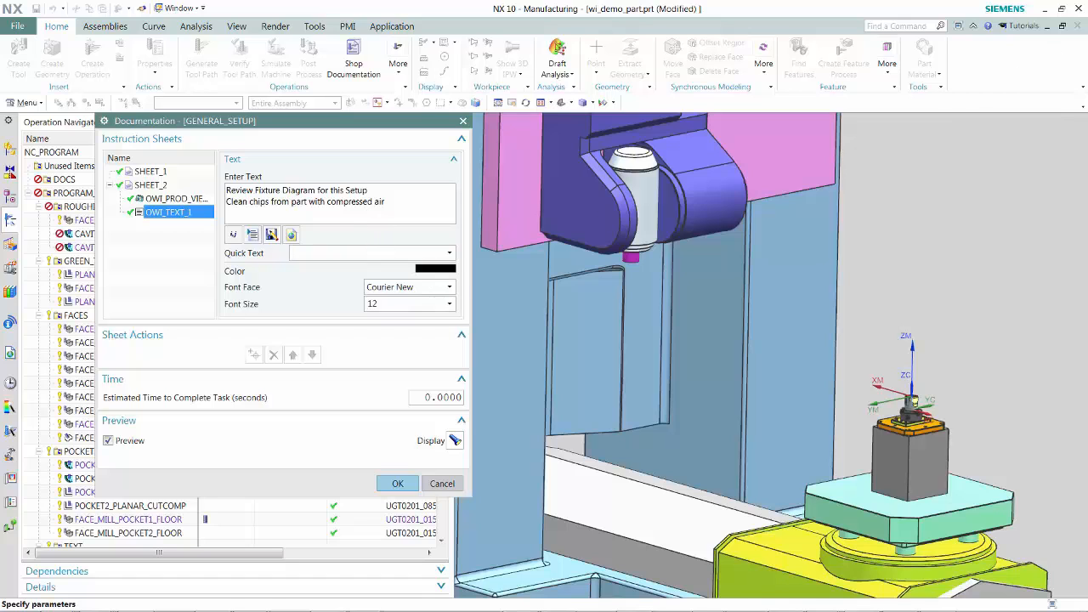
pyautogui.moveTo(1087, 65)
pyautogui.mouseDown()
pyautogui.moveTo(1087, 80)
pyautogui.moveTo(508, 120)
pyautogui.moveTo(1087, 85)
pyautogui.mouseUp()
pyautogui.click(396, 483)
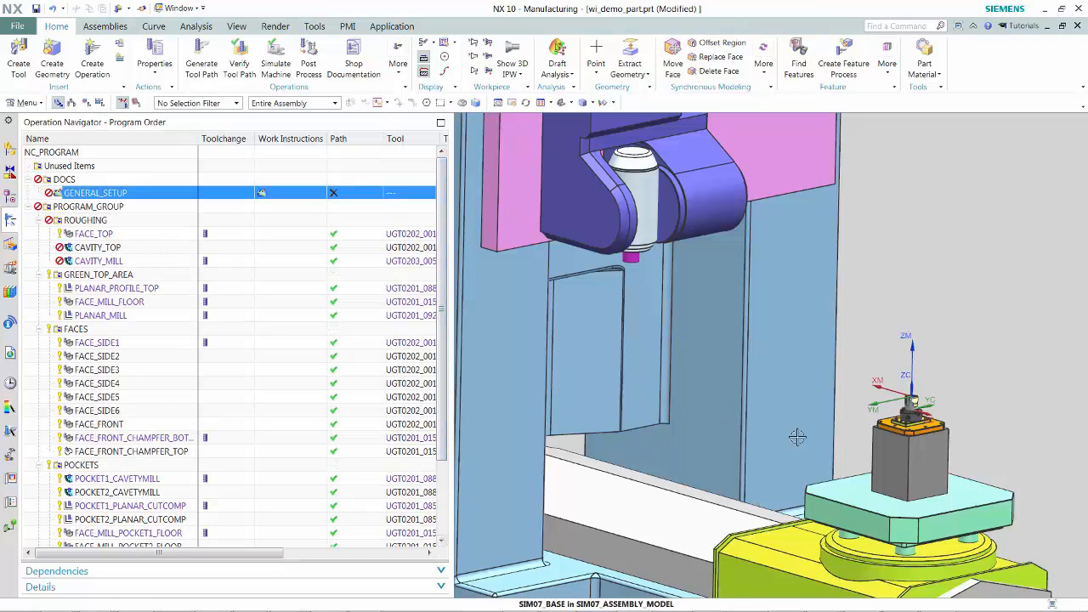
# - Activate the WorkInstructions model view and orient it closely on the chuck atop the fixture plate
pyautogui.scroll(-5, 865, 448)
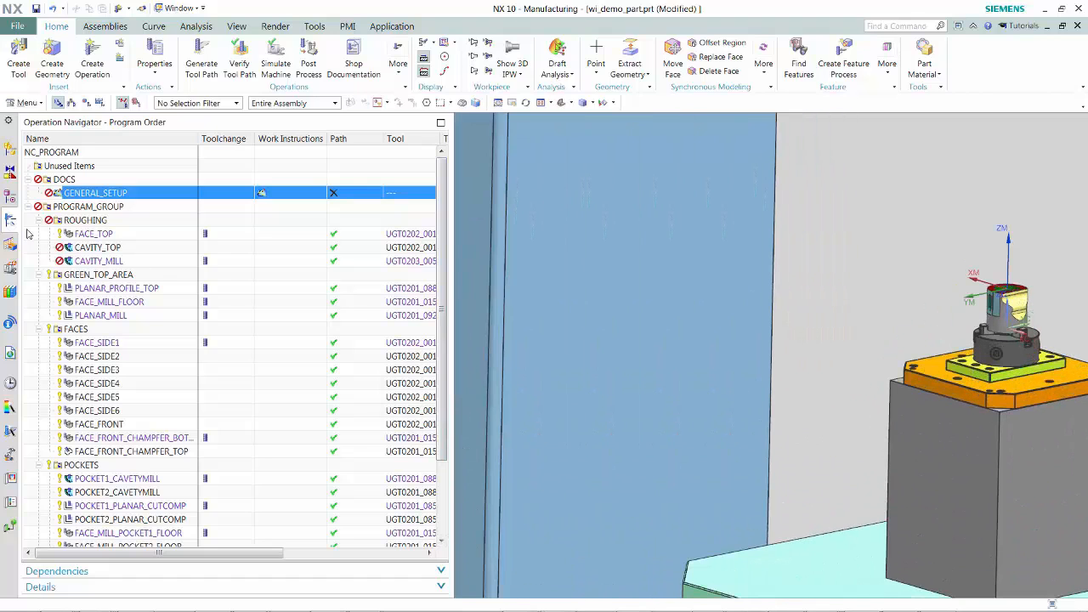
pyautogui.click(10, 198)
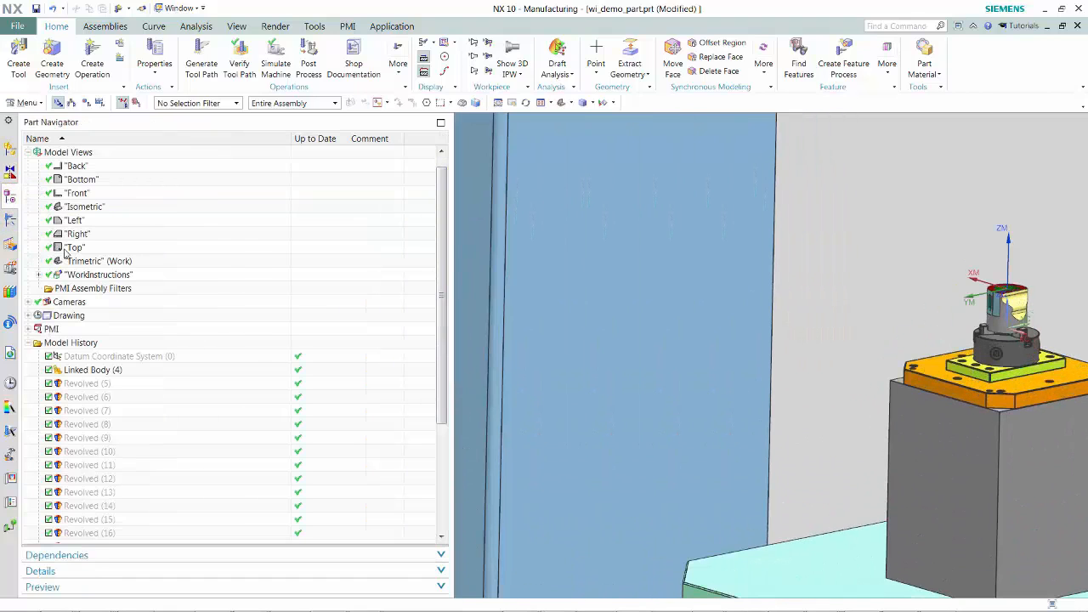
pyautogui.doubleClick(75, 276)
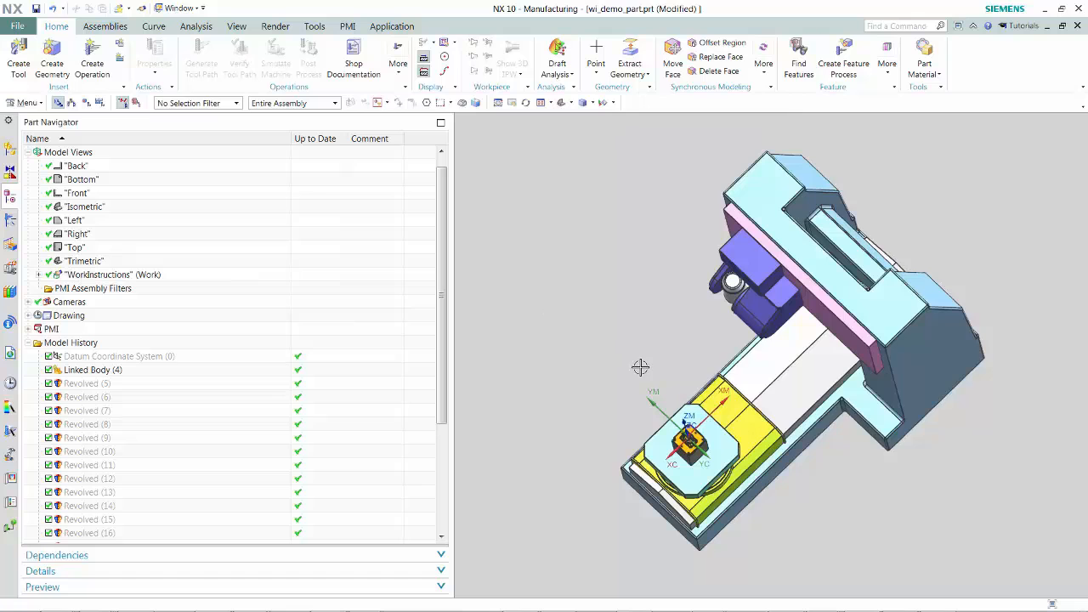
pyautogui.scroll(2, 647, 383)
pyautogui.scroll(-2, 650, 387)
pyautogui.scroll(-2, 794, 467)
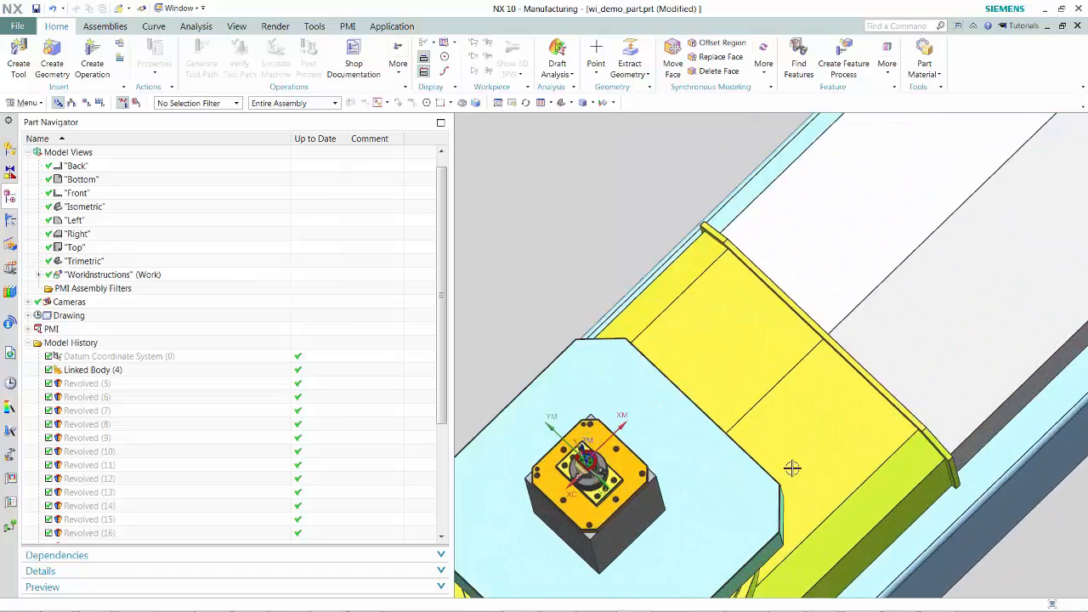
pyautogui.scroll(-3, 714, 483)
pyautogui.scroll(3, 765, 442)
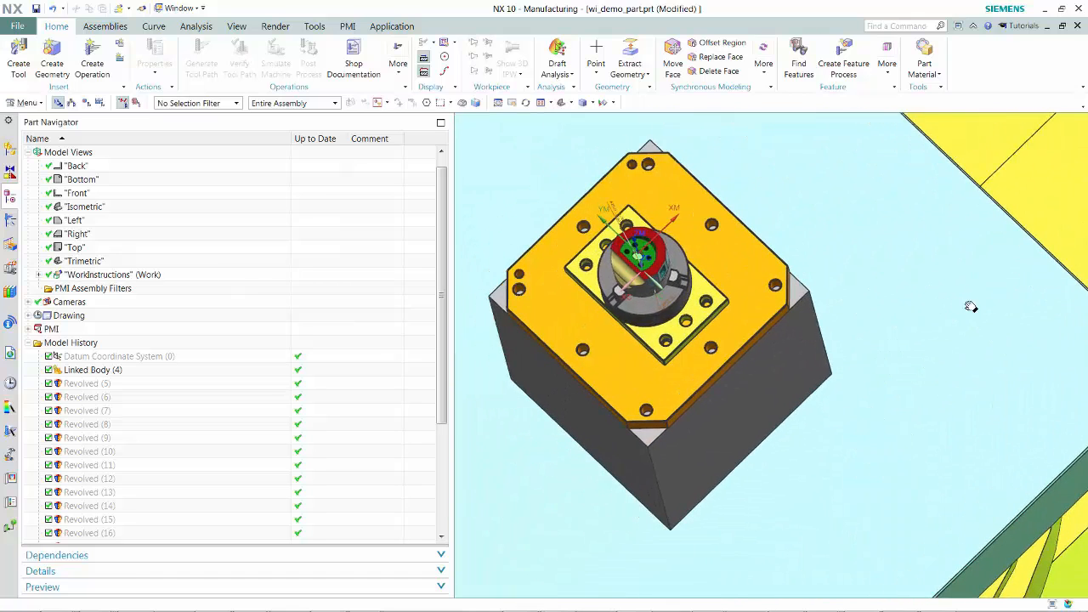
pyautogui.scroll(-3, 722, 363)
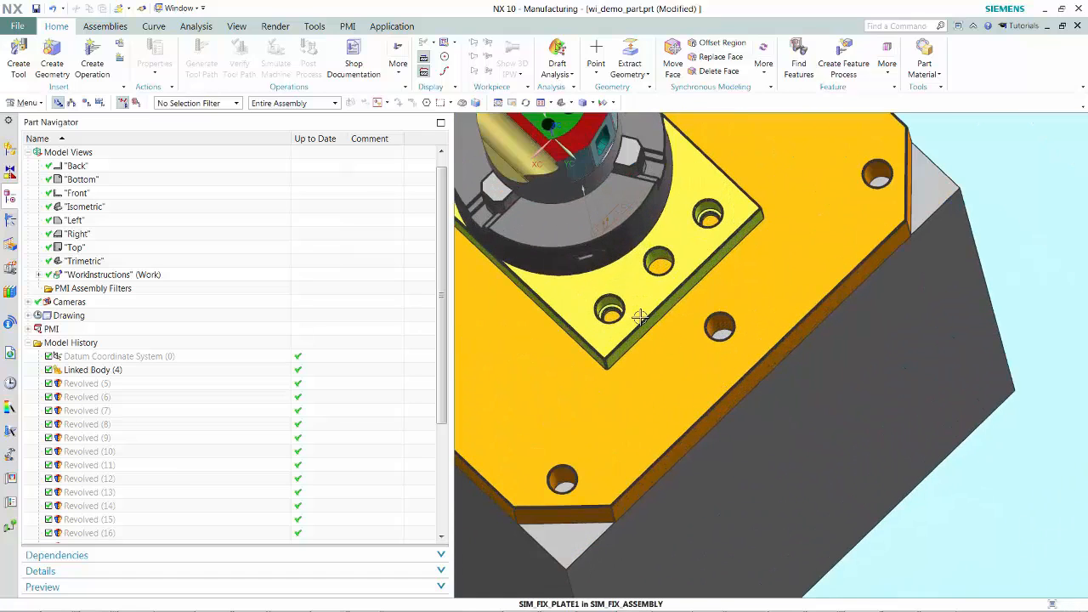
pyautogui.moveTo(640, 317); pyautogui.dragTo(668, 449, button='middle')
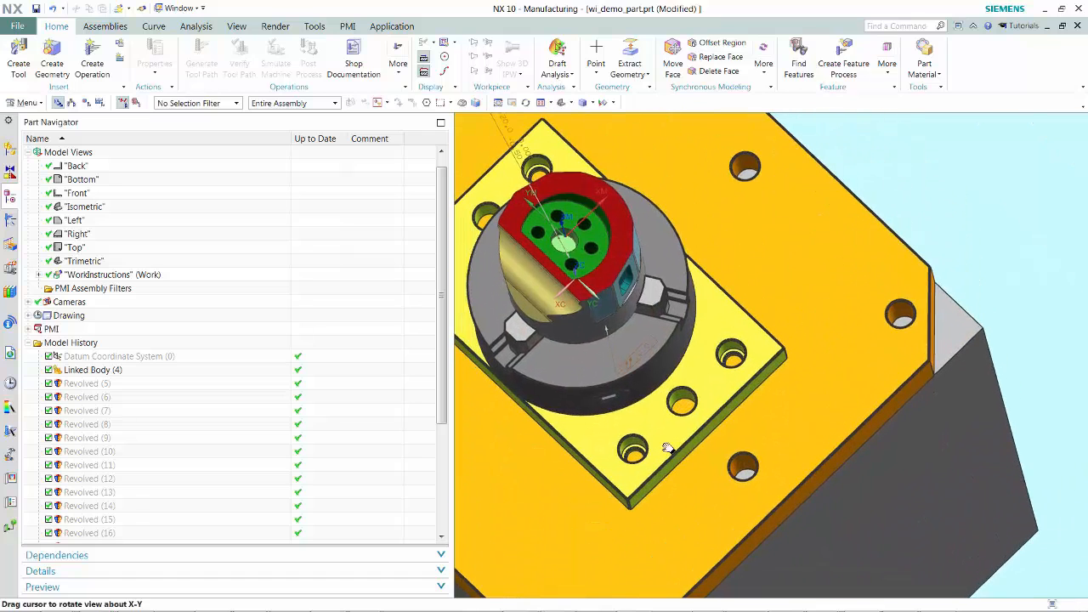
pyautogui.scroll(-4, 661, 439)
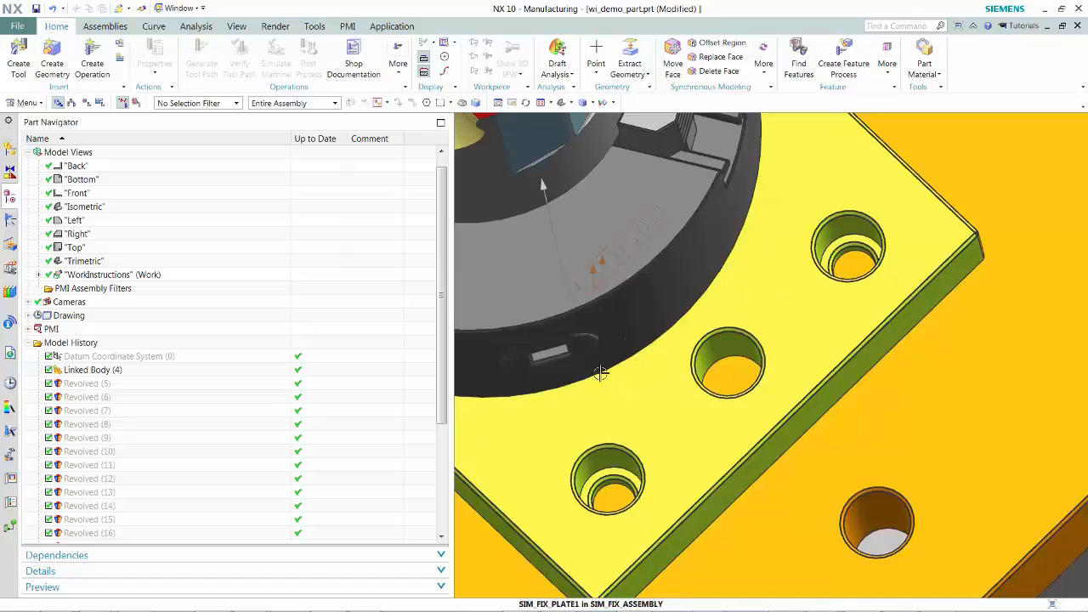
pyautogui.keyDown('shift'); pyautogui.moveTo(600, 372); pyautogui.dragTo(850, 592, button='middle'); pyautogui.keyUp('shift')
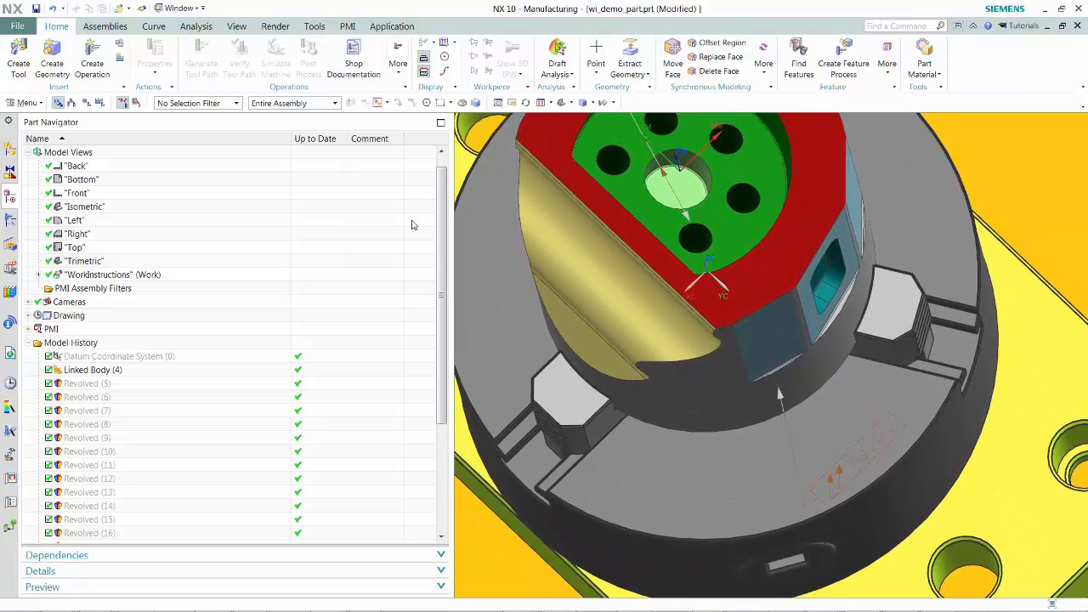
# - Create another work instruction operation named RUNOUTCHECK from the Operation Navigator
pyautogui.click(11, 223)
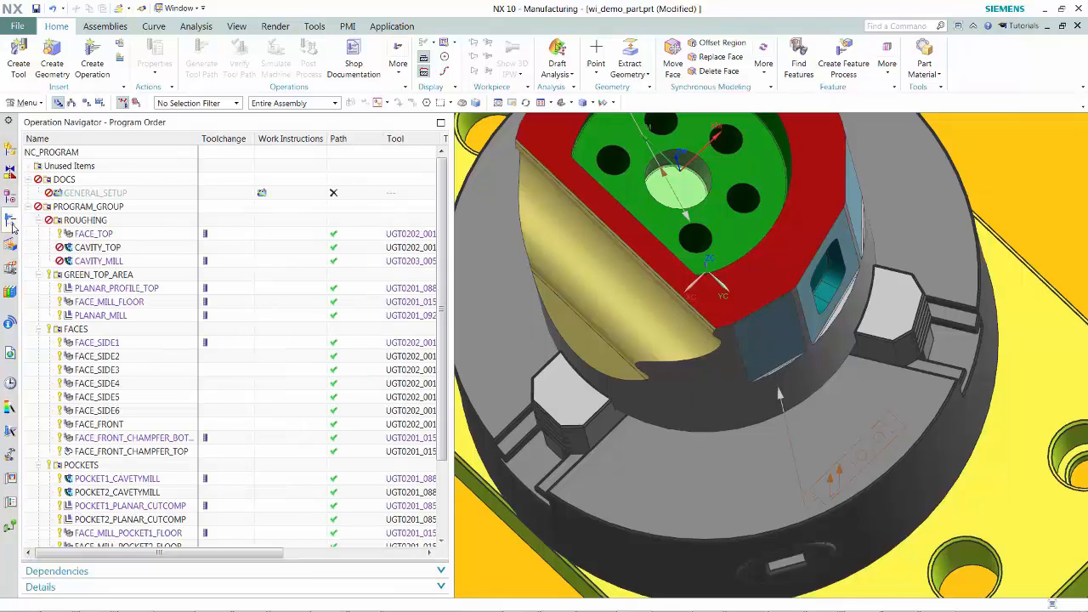
pyautogui.click(88, 72)
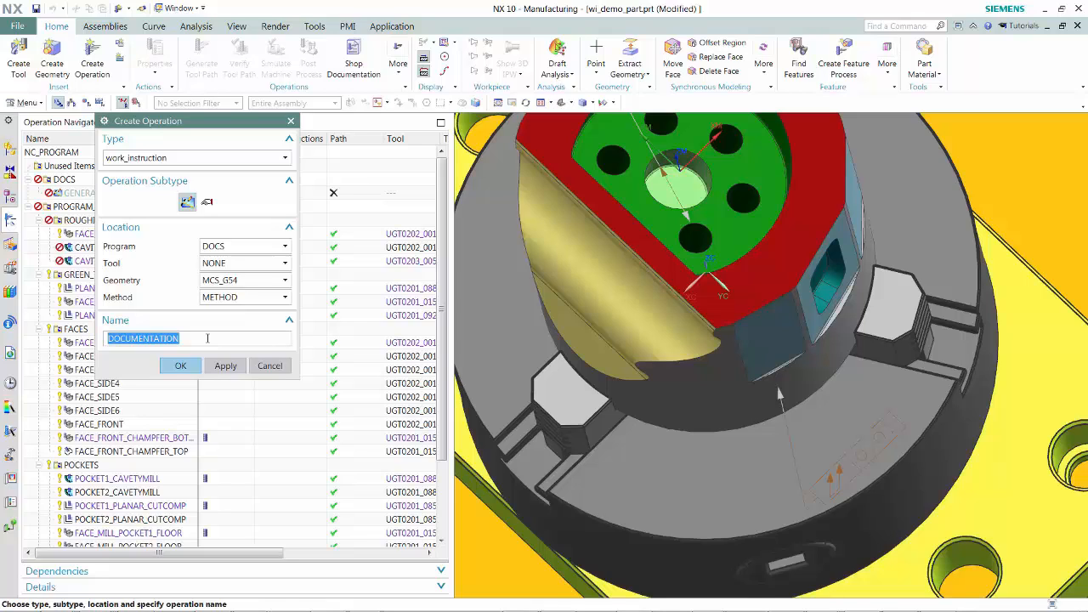
pyautogui.write('runoutcheck')
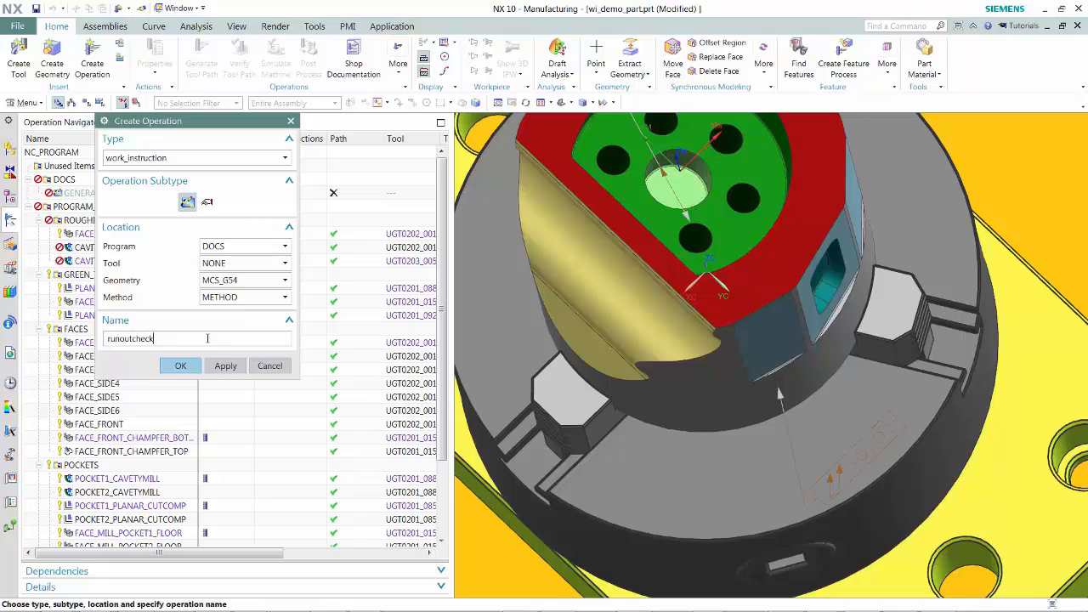
pyautogui.press('Return')
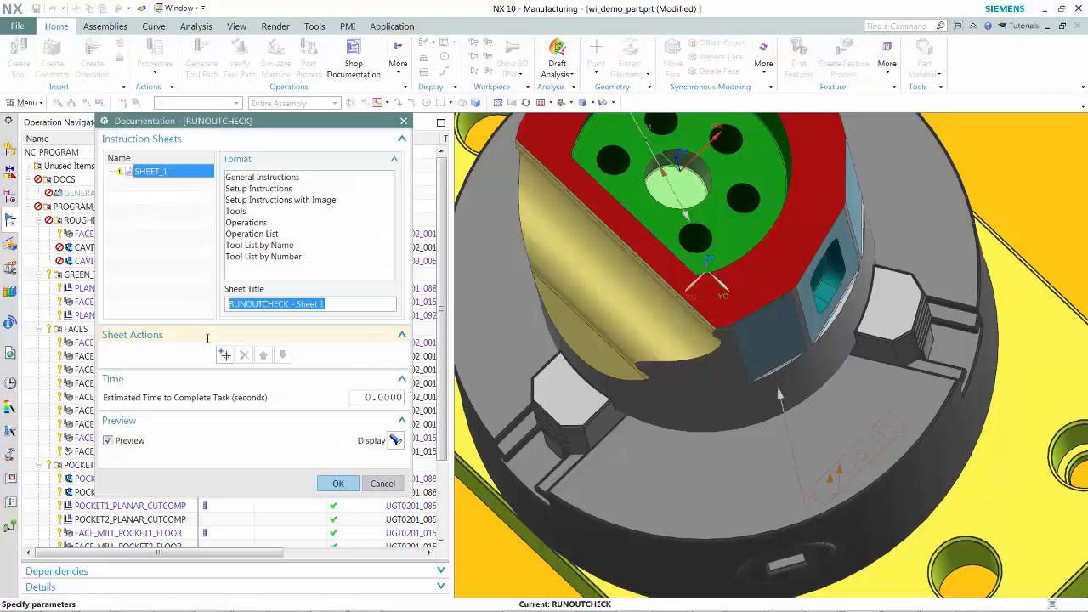
# - Set Sheet 1's format to Setup Instructions and capture the current view for its product view
pyautogui.click(253, 190)
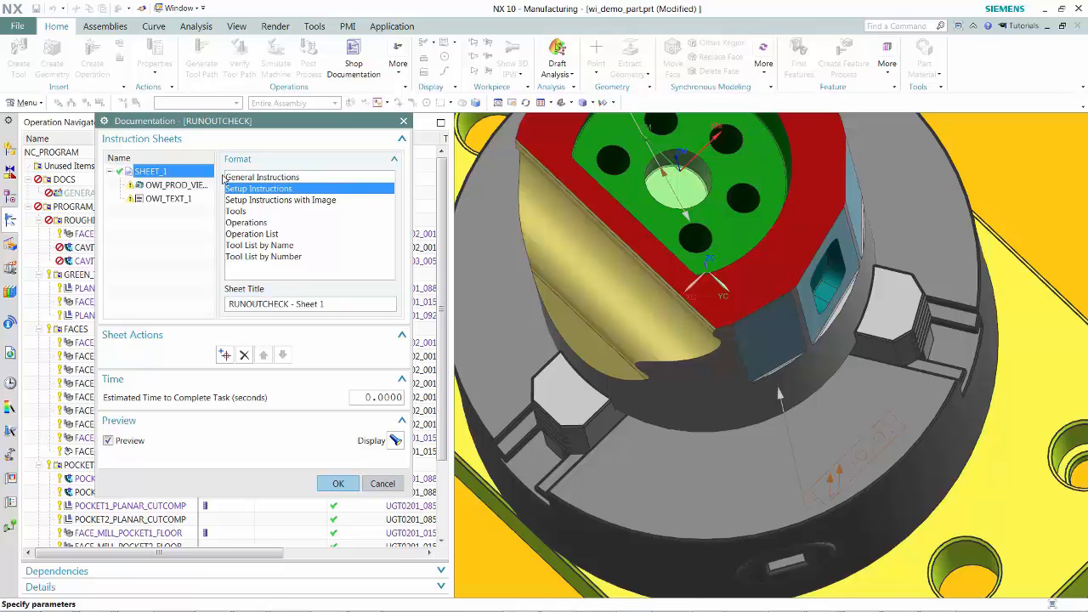
pyautogui.click(176, 187)
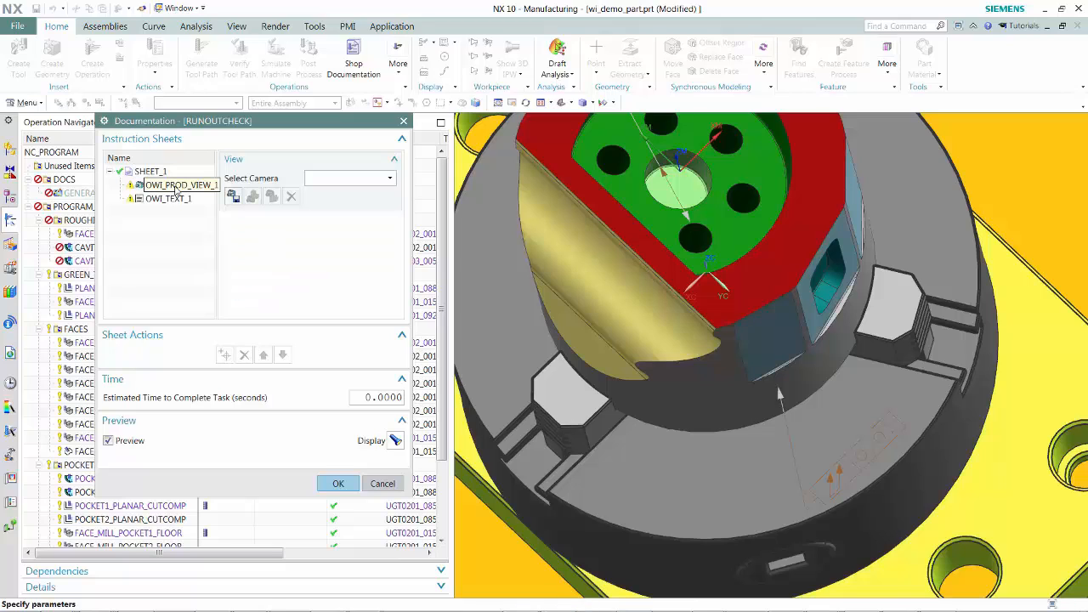
pyautogui.click(233, 197)
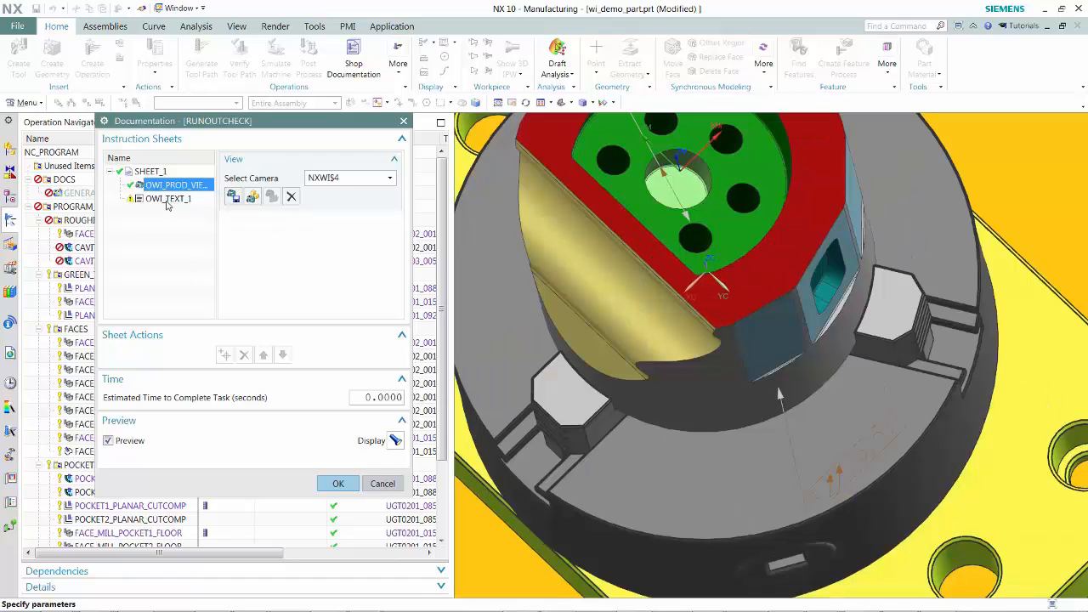
# - Enter the text 'Use shims to achieve indicated runout' in the sheet's text item
pyautogui.click(168, 199)
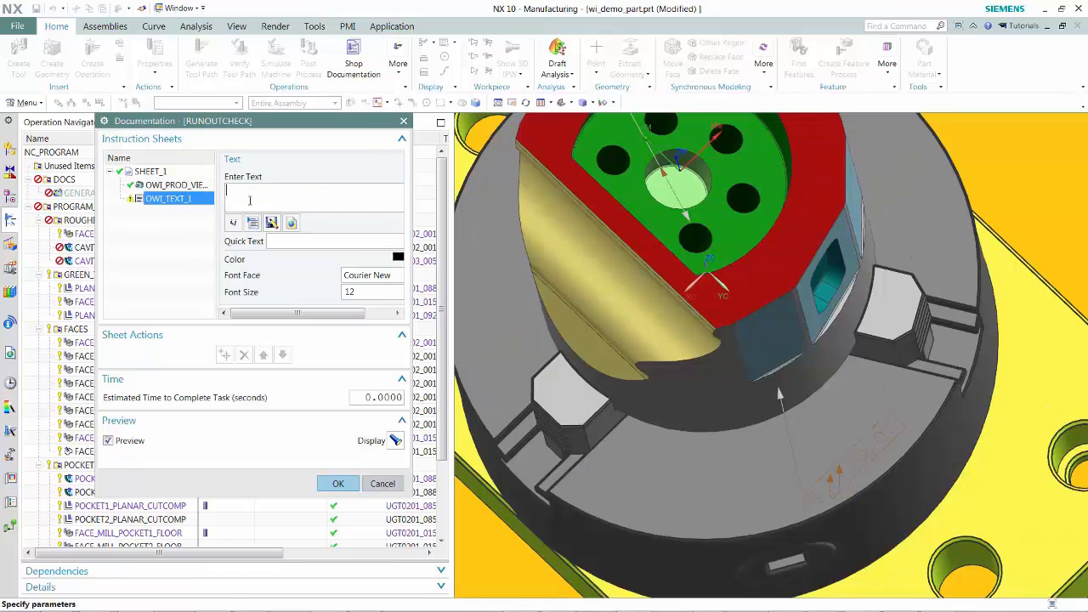
pyautogui.write('Use shims to achieve indicated runout')
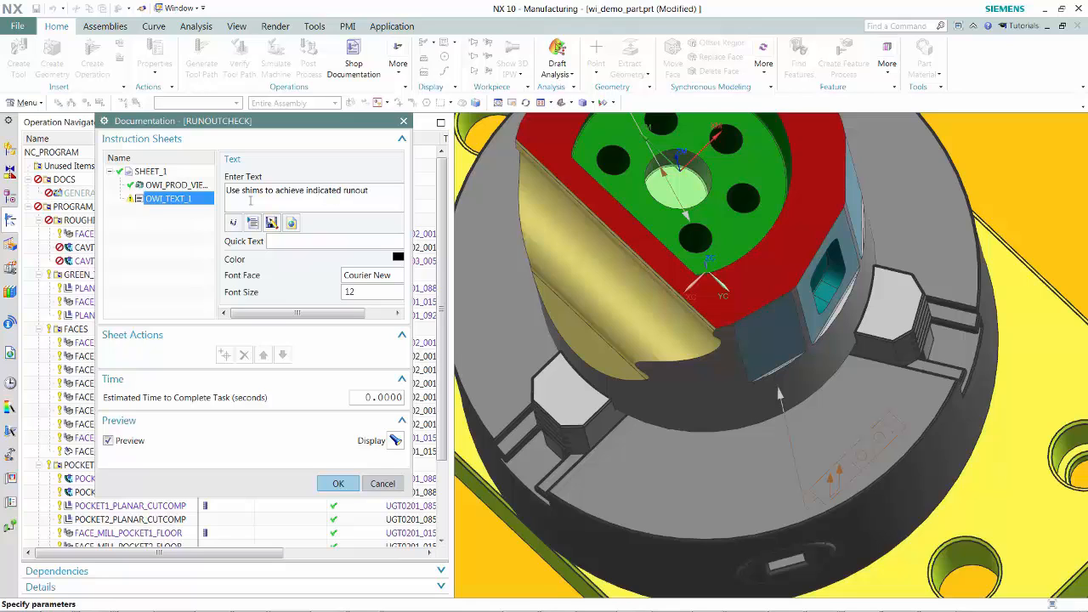
# - Preview the RUNOUTCHECK setup sheet in the browser and finish the documentation operation
pyautogui.click(394, 440)
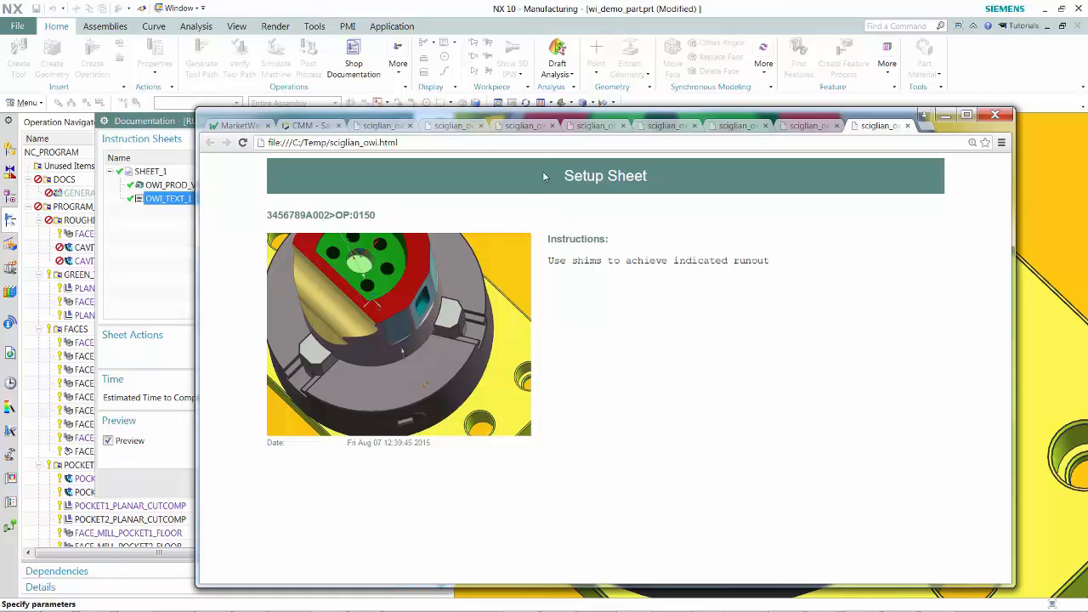
pyautogui.moveTo(579, 119); pyautogui.dragTo(1087, 71)
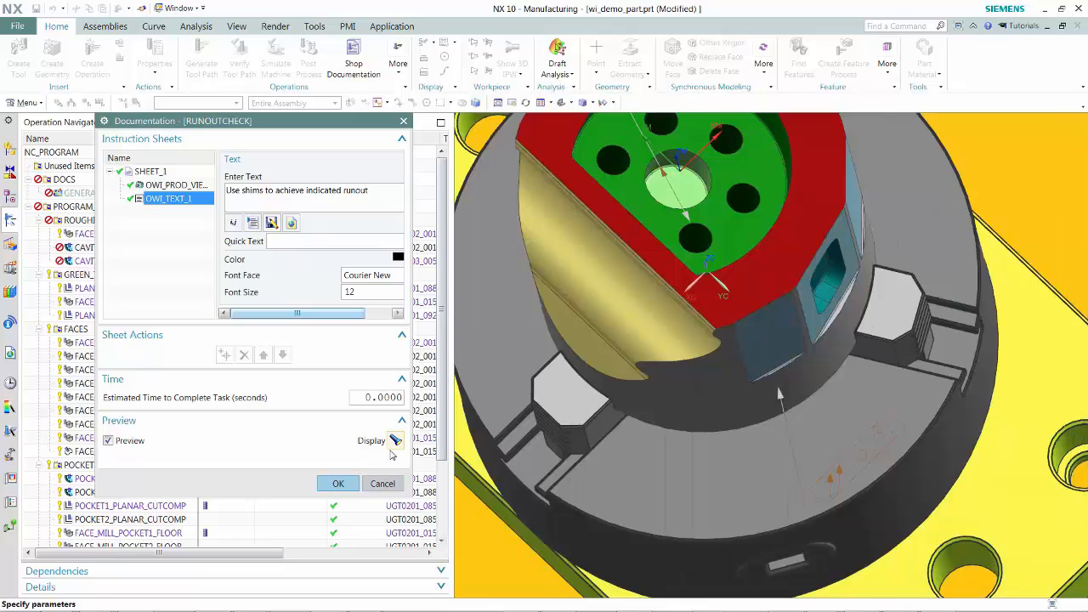
pyautogui.click(340, 484)
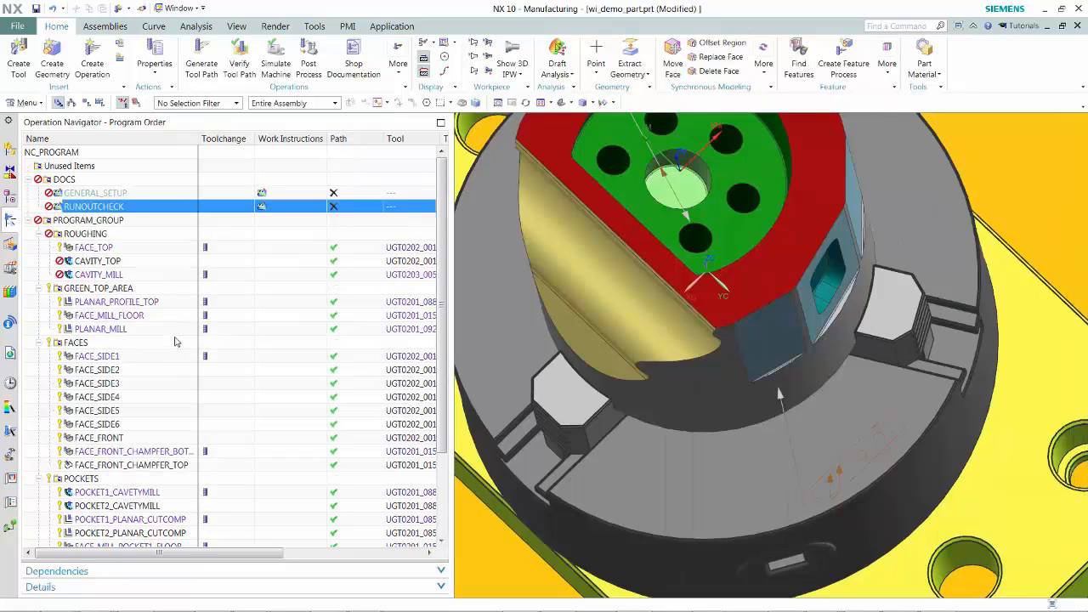
# - Create another work instruction operation named tool_list in the DOCS program
pyautogui.click(93, 68)
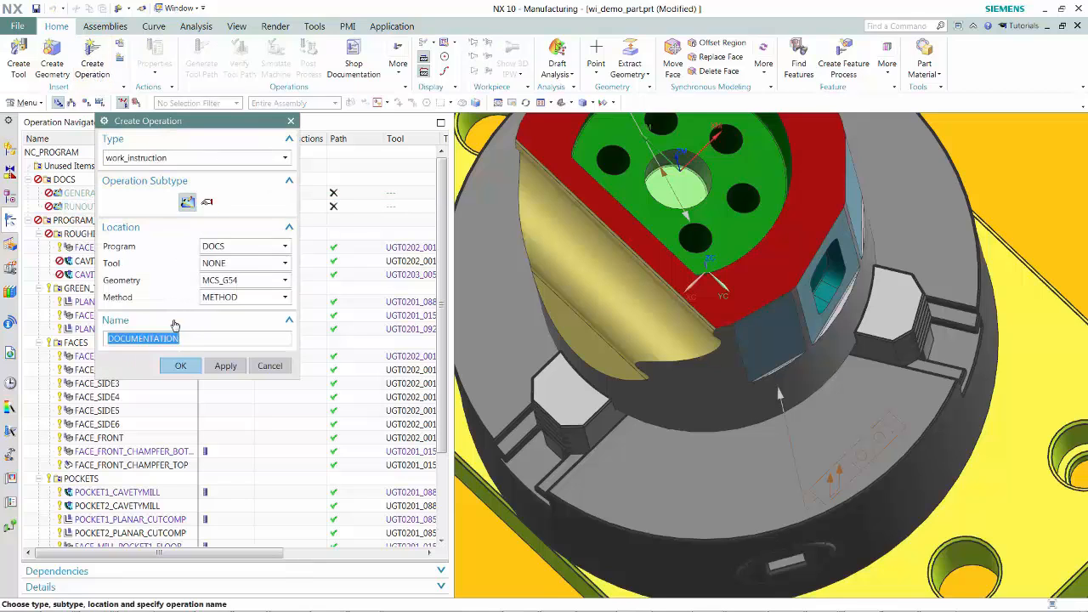
pyautogui.write('tool_list')
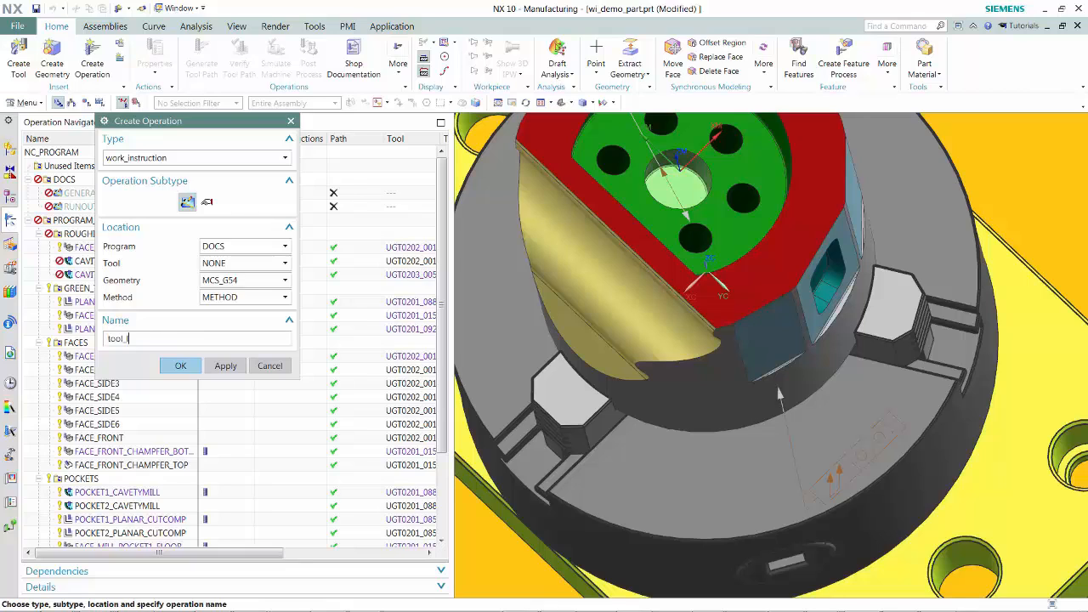
pyautogui.click(181, 366)
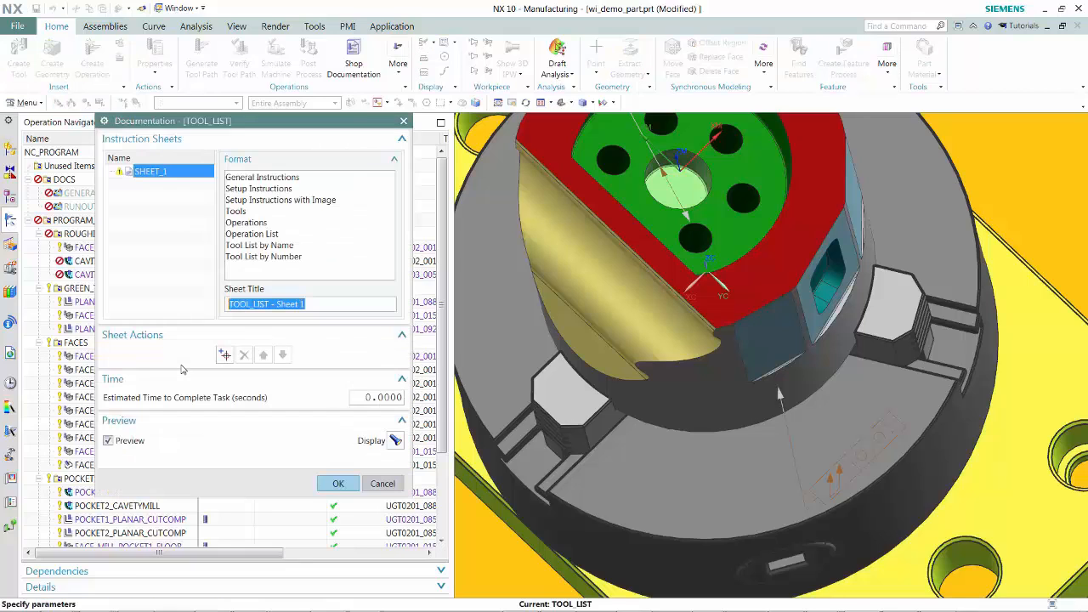
# - Set Sheet 1's format to Tool List by Number and assign drawings Sheet 1 and Sheet 2 to the two drawing items
pyautogui.click(268, 257)
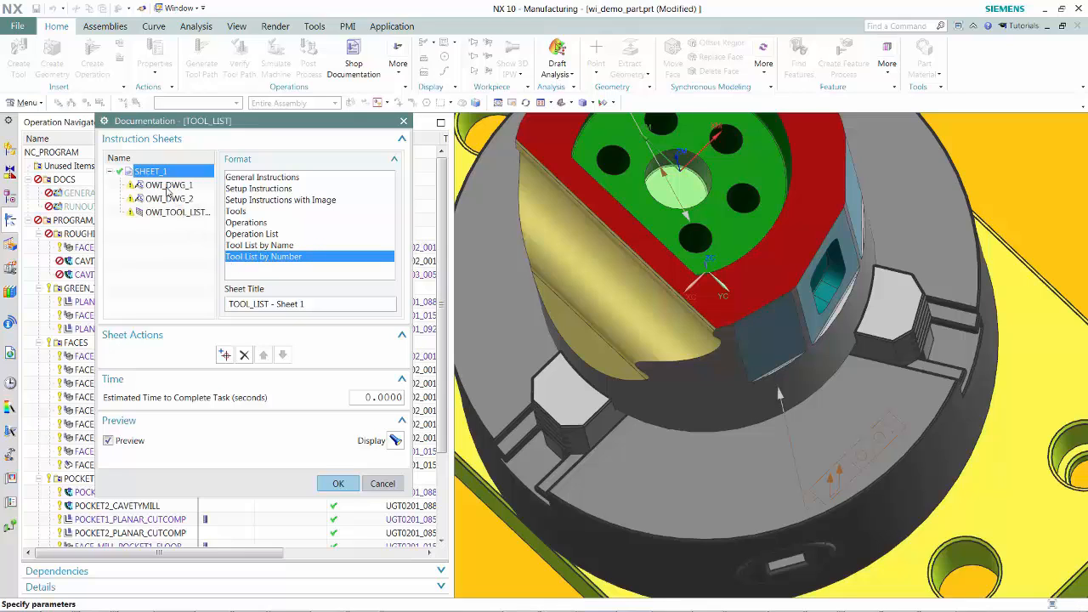
pyautogui.click(169, 185)
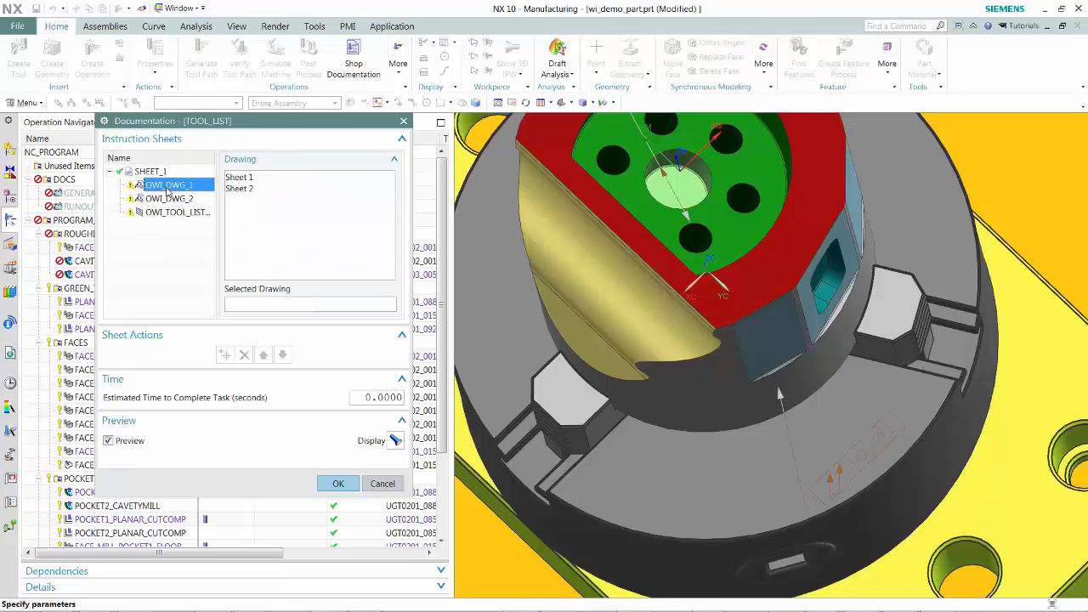
pyautogui.click(233, 181)
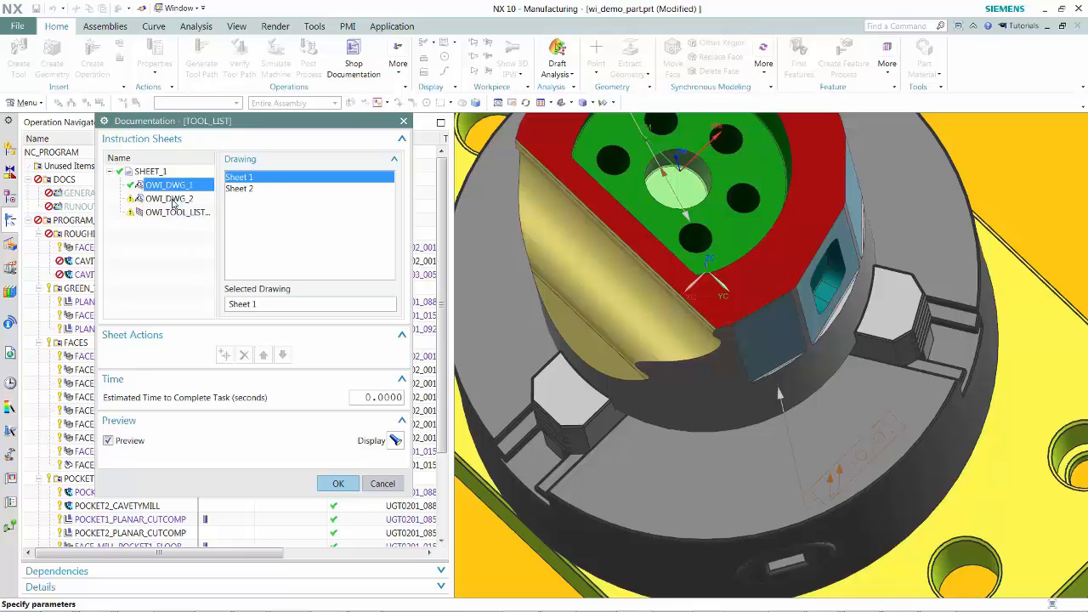
pyautogui.click(175, 201)
pyautogui.click(237, 189)
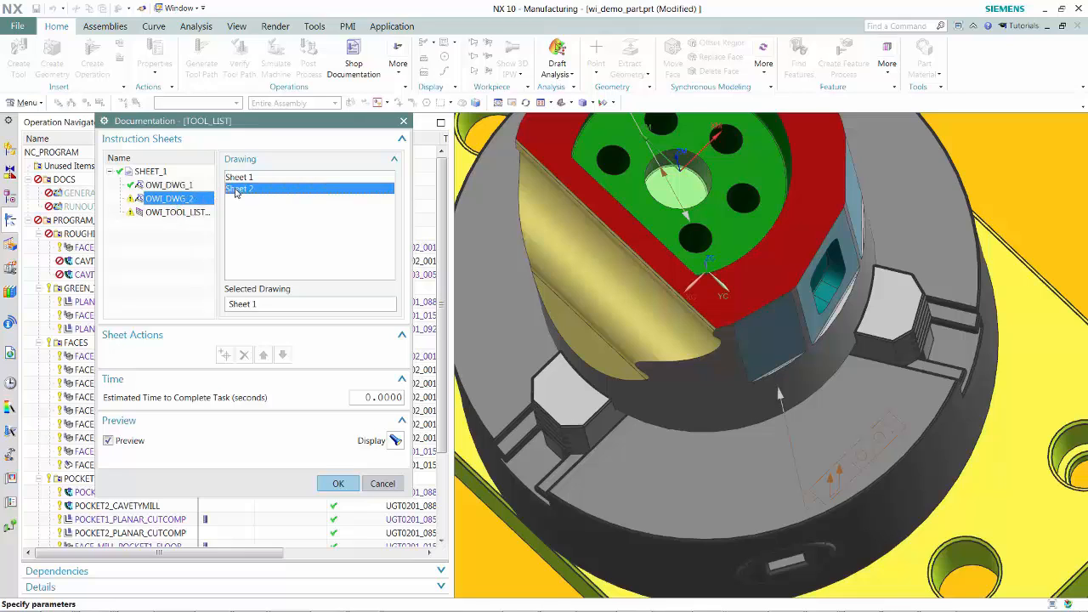
# - Set the tool list item's program group to PROGRAM_GROUP
pyautogui.click(176, 213)
pyautogui.click(392, 179)
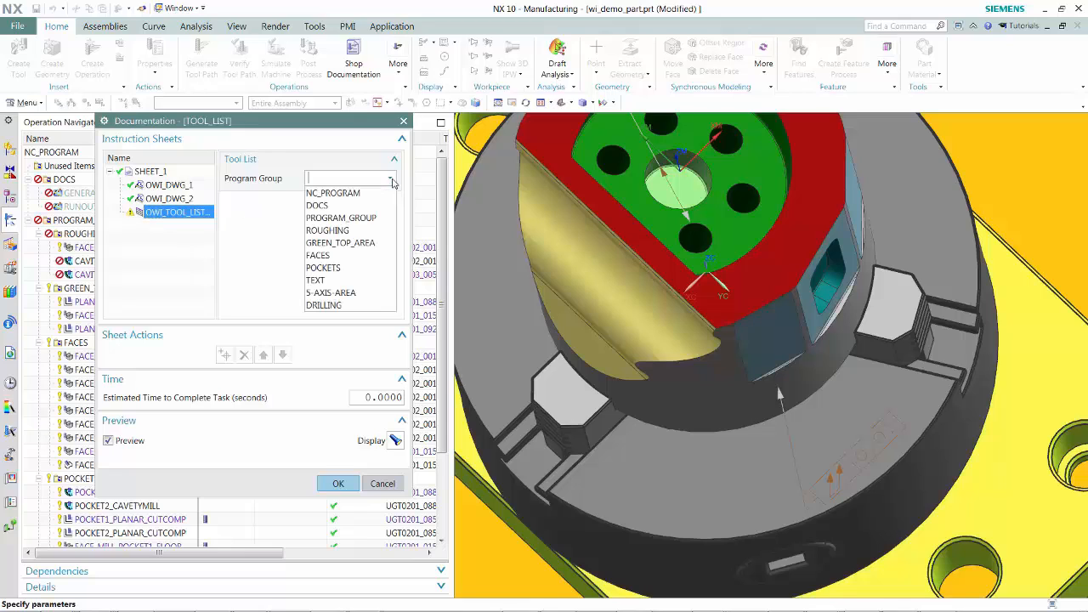
pyautogui.click(356, 221)
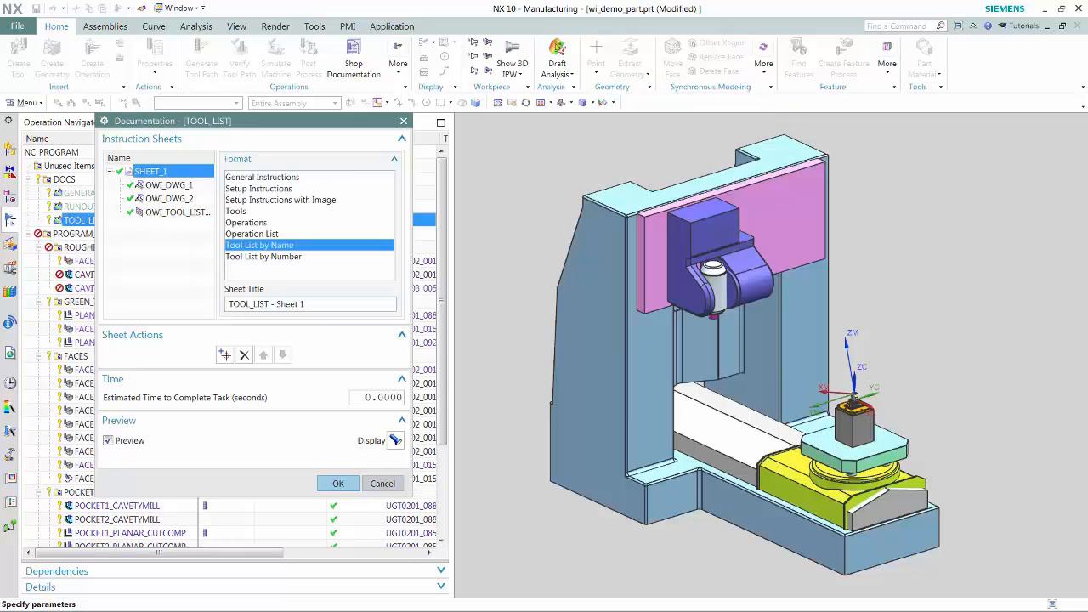
# - Review the Tool List sheet preview in the browser and finish the tool_list operation
pyautogui.moveTo(1087, 77); pyautogui.dragTo(576, 91)
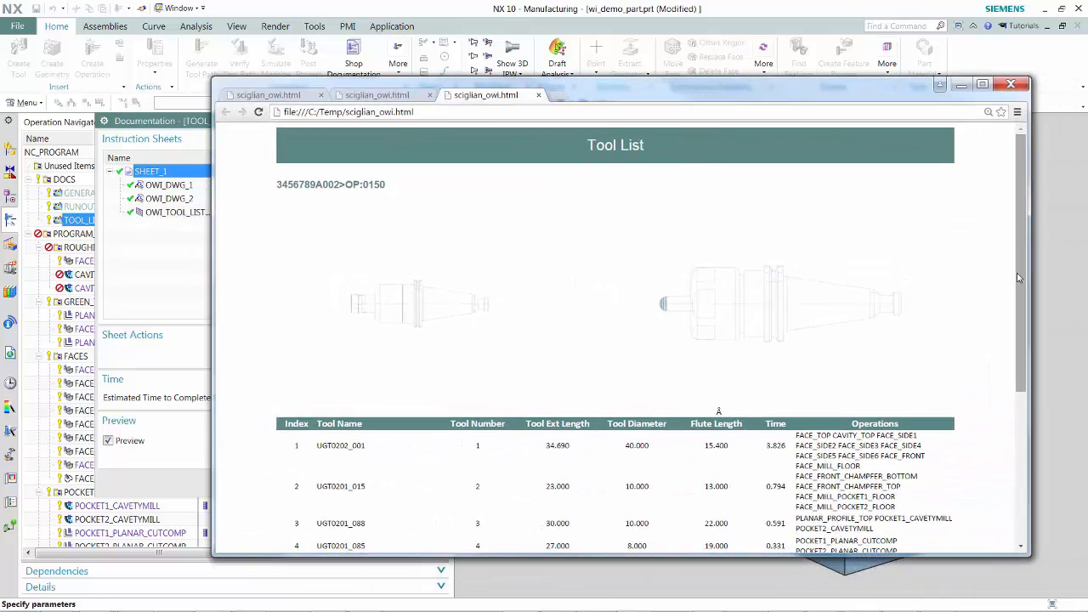
pyautogui.moveTo(1020, 278); pyautogui.dragTo(995, 266)
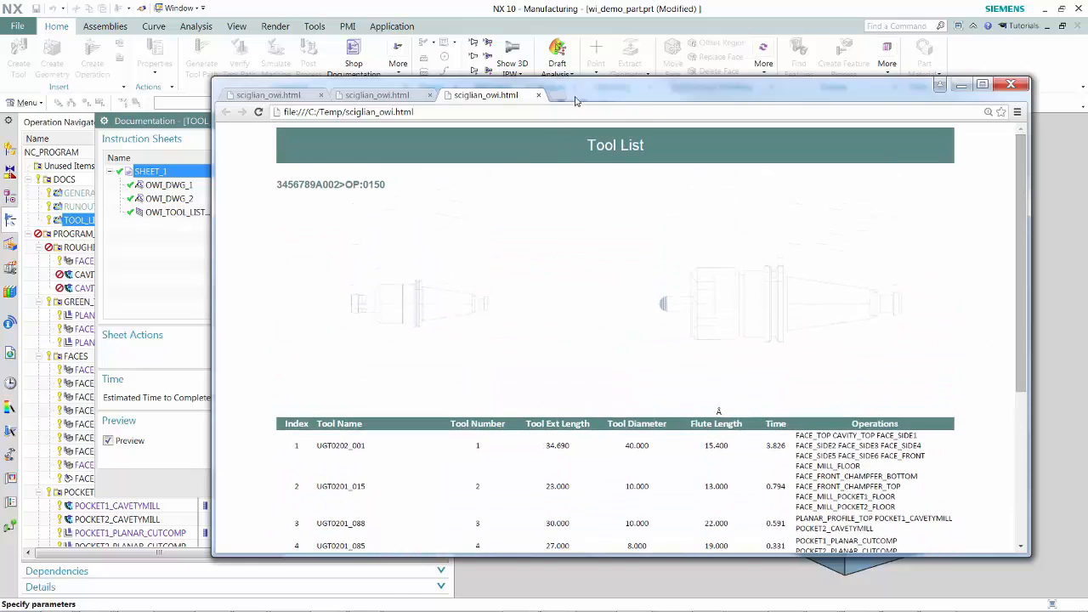
pyautogui.moveTo(590, 91); pyautogui.dragTo(1087, 92)
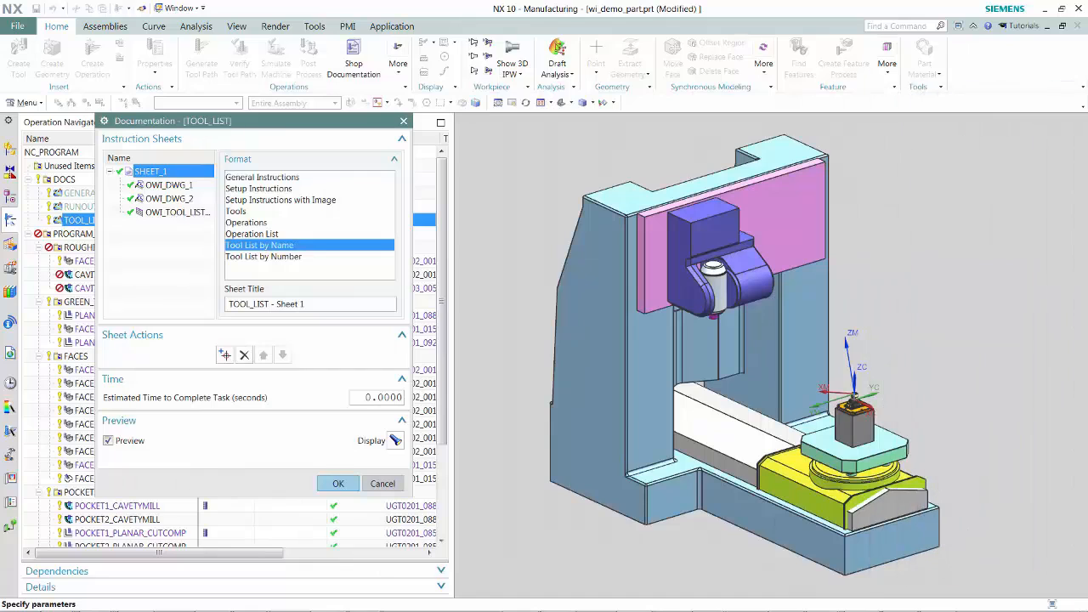
pyautogui.click(336, 484)
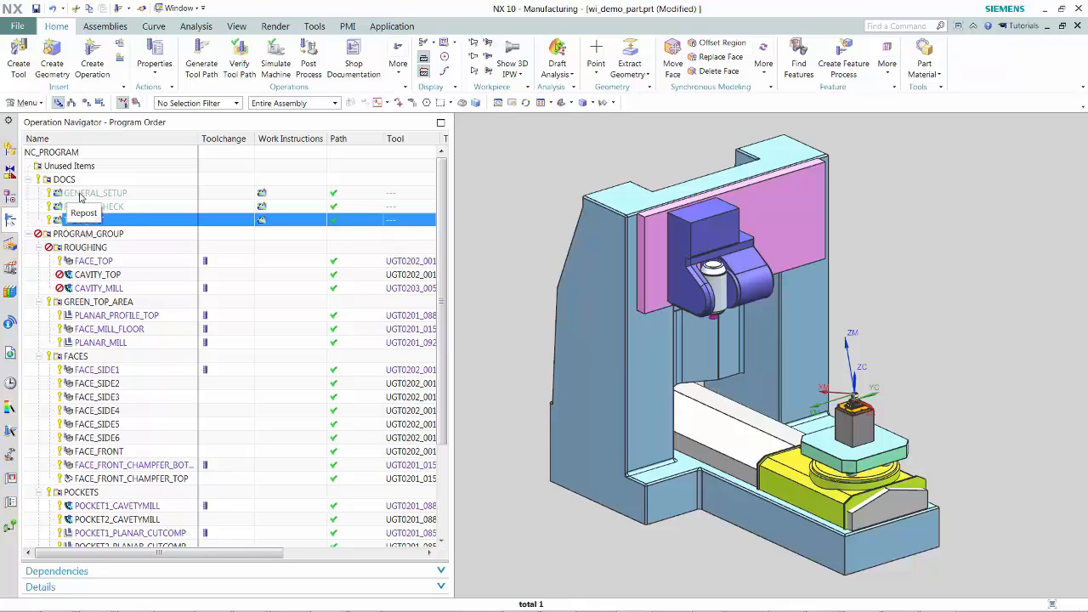
# - Open work instructions for the FACE_TOP operation and set Sheet 1's format to Operations
pyautogui.click(79, 263)
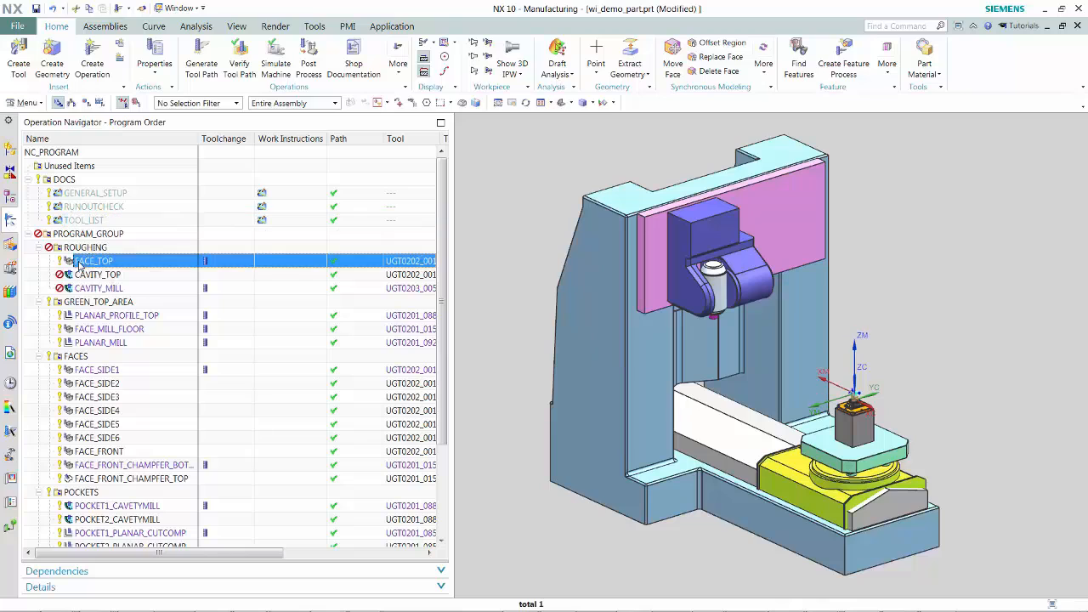
pyautogui.rightClick(80, 265)
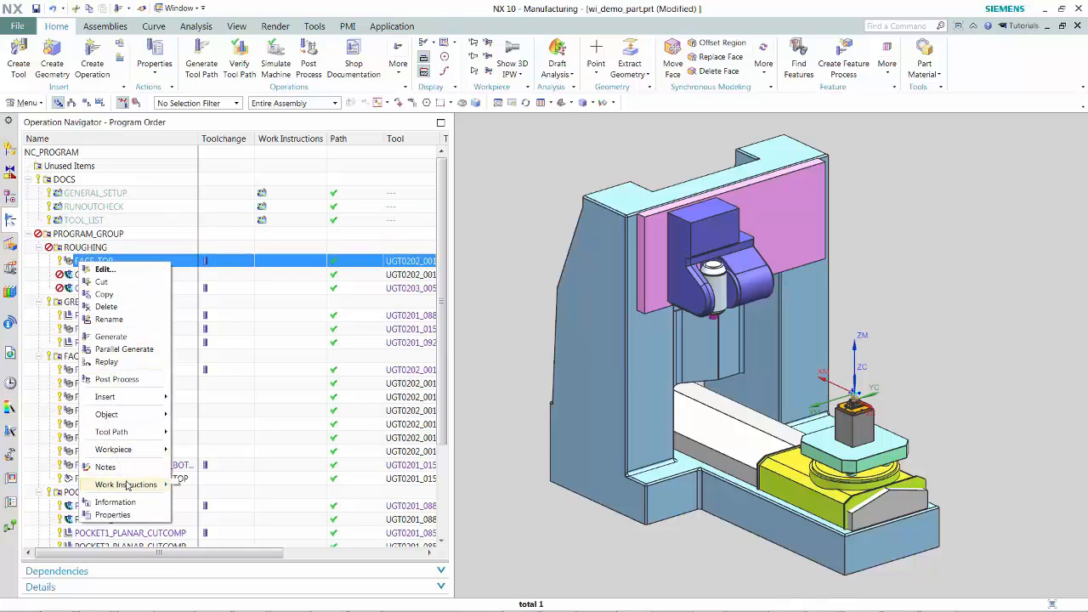
pyautogui.click(194, 486)
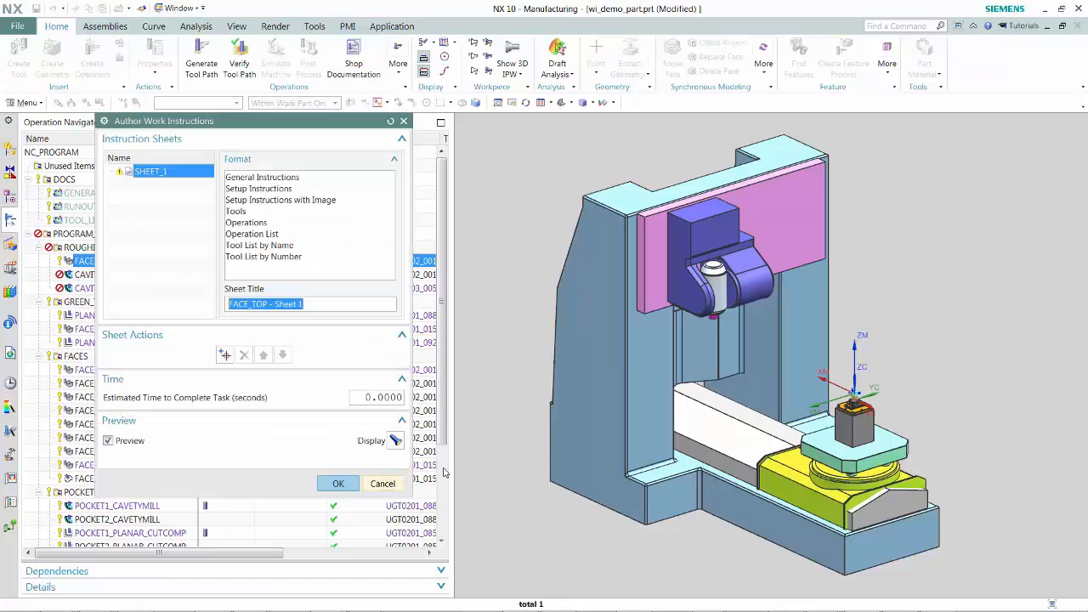
pyautogui.click(257, 224)
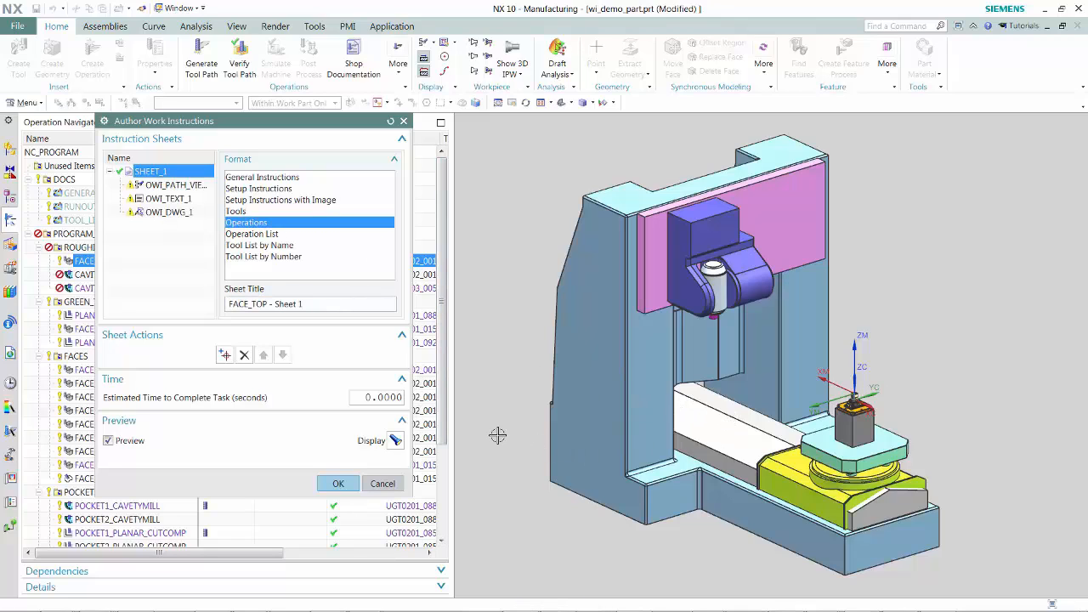
# - Capture a close view of the part in the chuck on the fixture plate for the path view item
pyautogui.scroll(5, 502, 437)
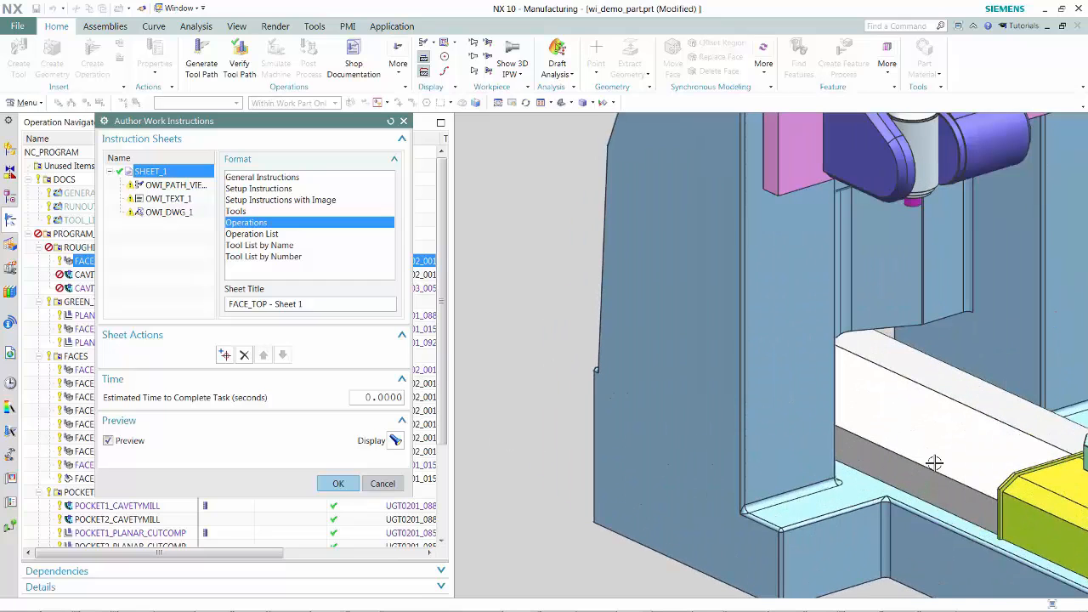
pyautogui.keyDown('shift'); pyautogui.moveTo(931, 466); pyautogui.dragTo(530, 439, button='middle'); pyautogui.keyUp('shift')
pyautogui.scroll(5, 722, 391)
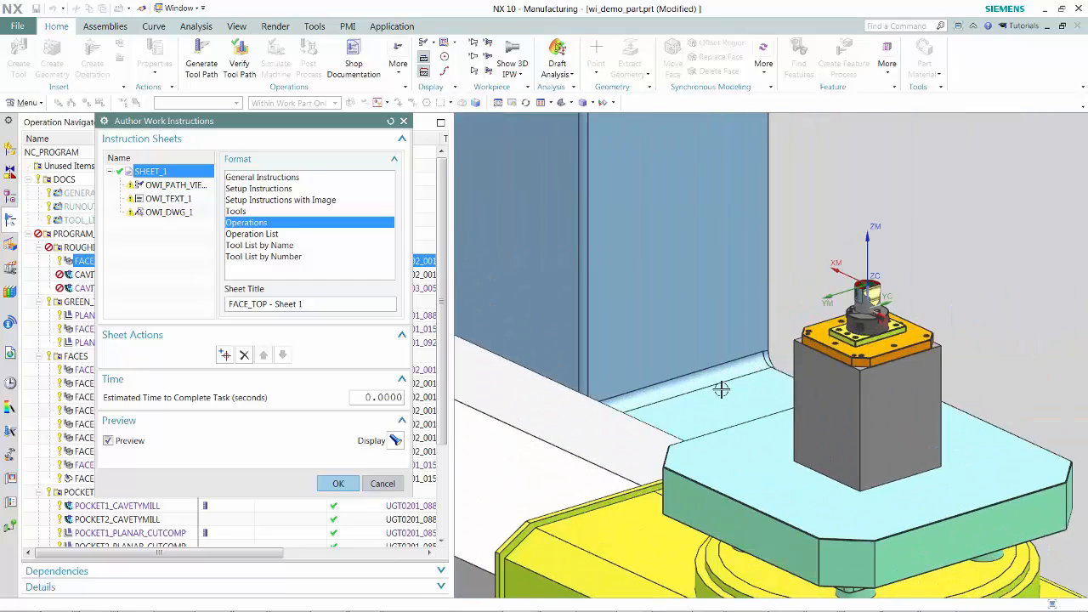
pyautogui.keyDown('shift'); pyautogui.moveTo(868, 415); pyautogui.dragTo(576, 549, button='middle'); pyautogui.keyUp('shift')
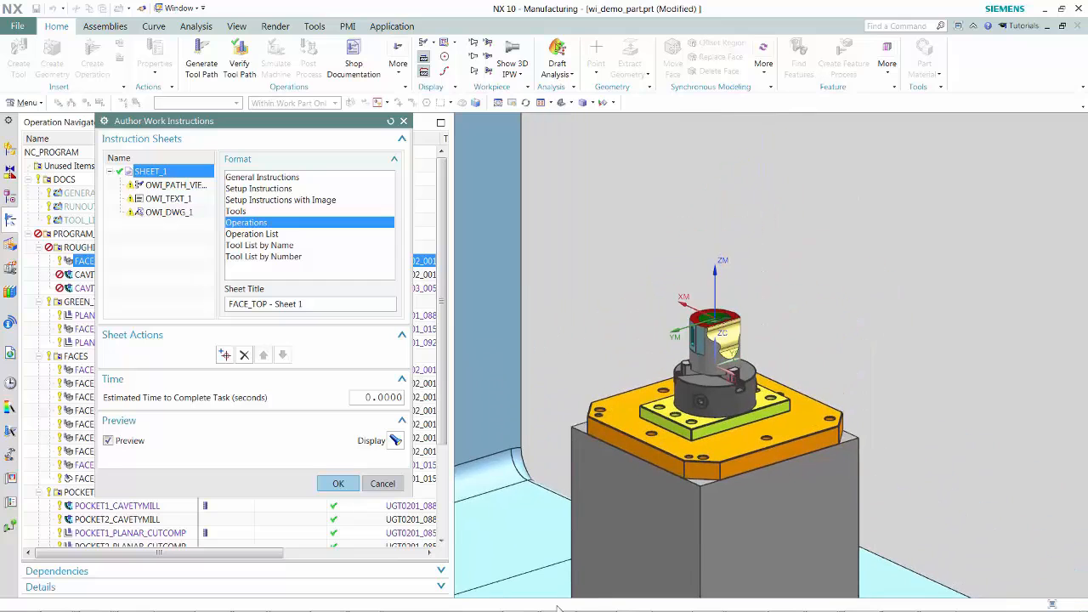
pyautogui.scroll(2, 688, 520)
pyautogui.scroll(2, 688, 520)
pyautogui.keyDown('shift'); pyautogui.moveTo(662, 422); pyautogui.dragTo(603, 605, button='middle'); pyautogui.keyUp('shift')
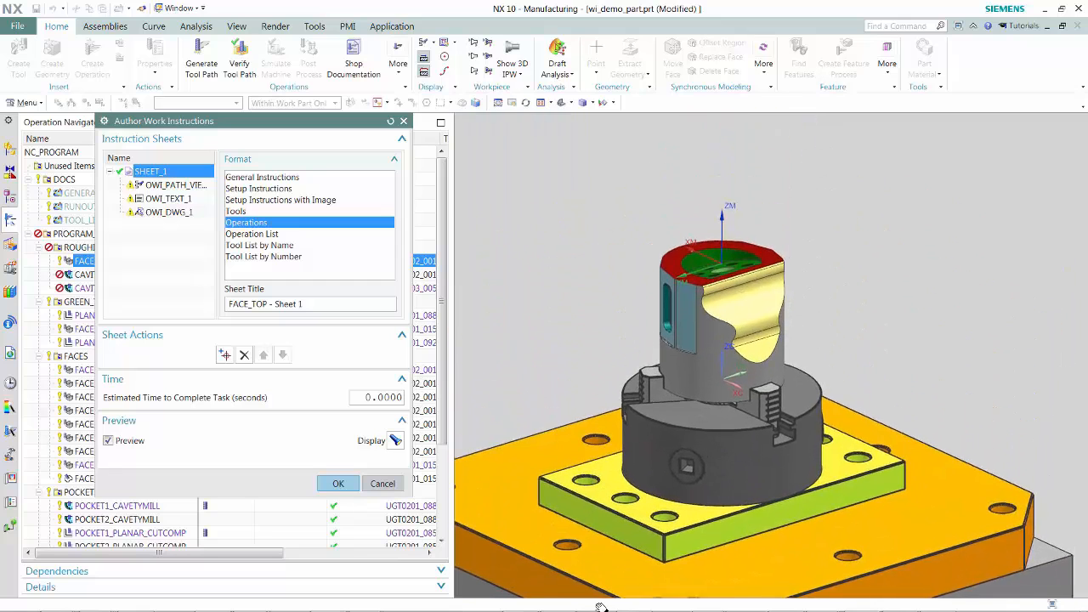
pyautogui.click(175, 184)
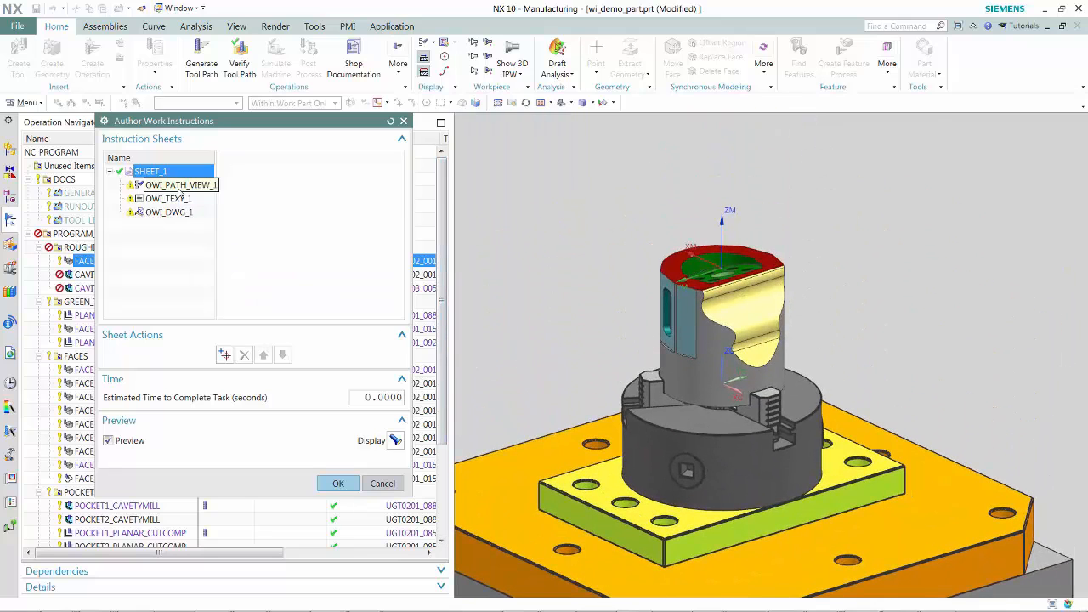
pyautogui.click(234, 197)
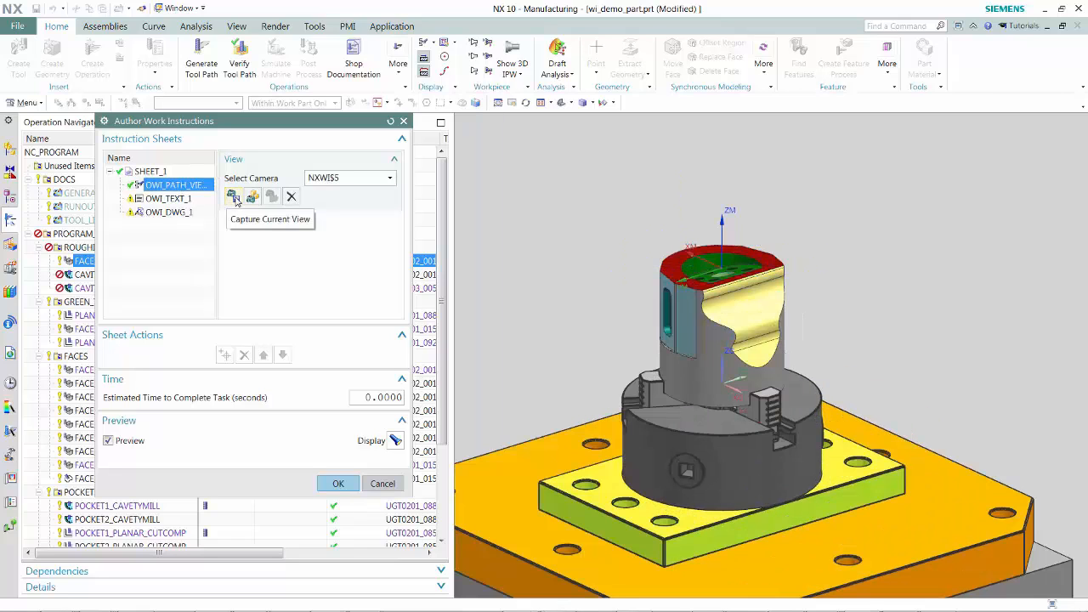
pyautogui.moveTo(1087, 78); pyautogui.dragTo(1087, 34)
# - Enter the text 'Initial roughing operation' in the sheet's text item
pyautogui.click(174, 200)
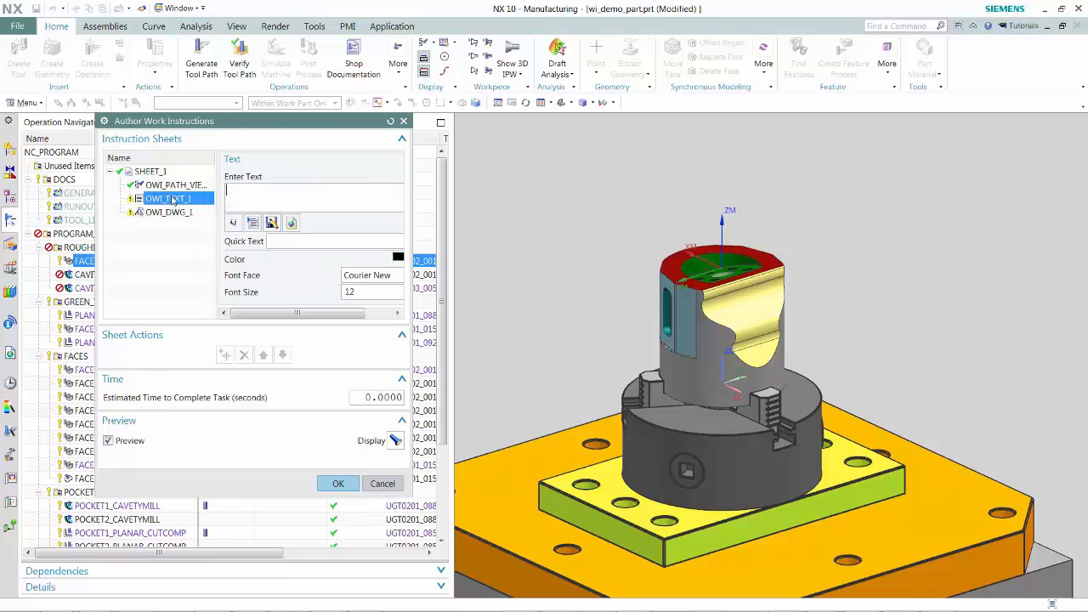
pyautogui.click(232, 206)
pyautogui.write('Initial roughing operation')
# - Assign drawing Sheet 2 to the drawing item and confirm the FACE_TOP work instructions
pyautogui.click(162, 212)
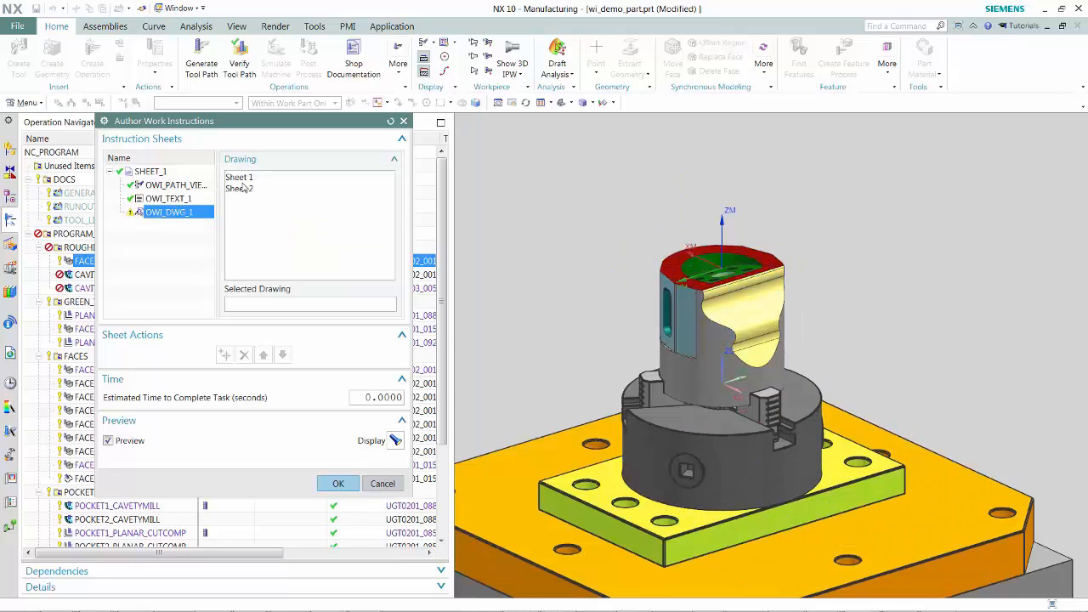
pyautogui.click(245, 189)
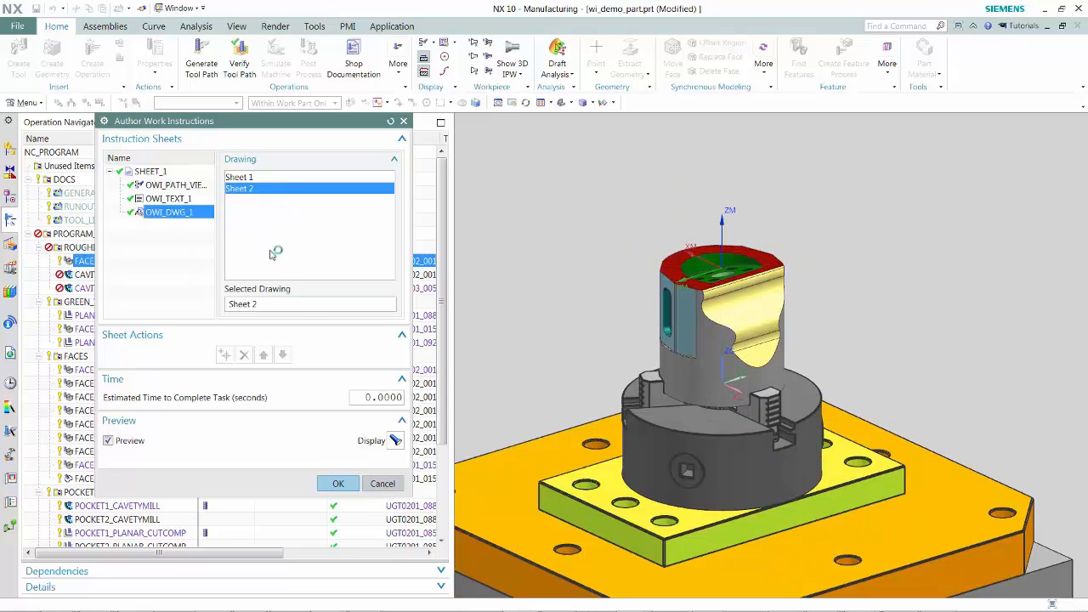
pyautogui.click(338, 484)
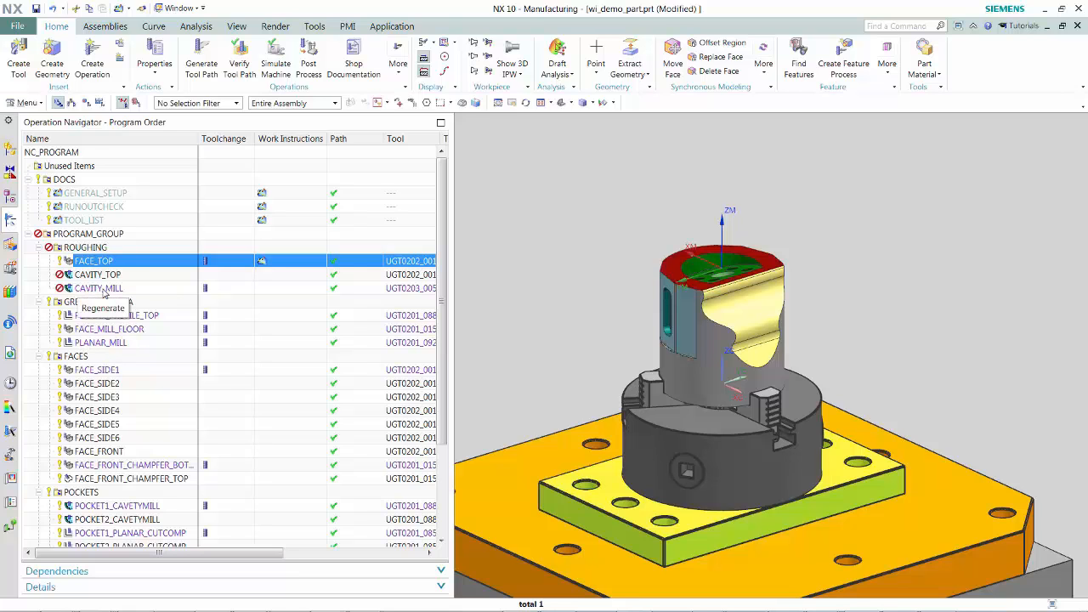
# - Review the FACE_TOP operation sheet preview and inspect the CAVITY_MILL and PLANAR_MILL tool paths
pyautogui.moveTo(1087, 44); pyautogui.dragTo(380, 105)
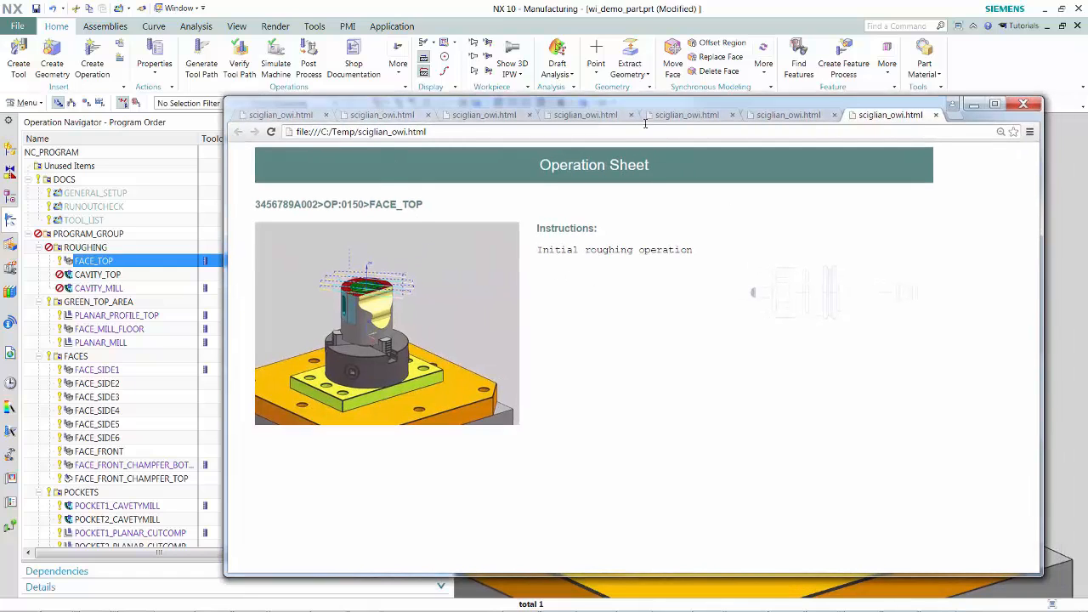
pyautogui.moveTo(633, 109); pyautogui.dragTo(1087, 56)
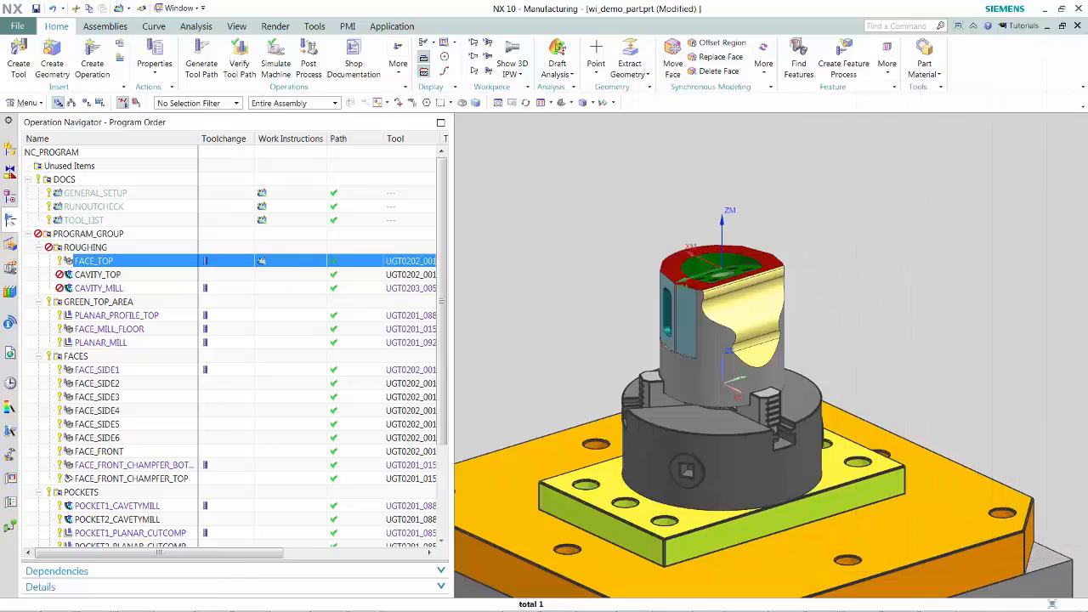
pyautogui.click(96, 289)
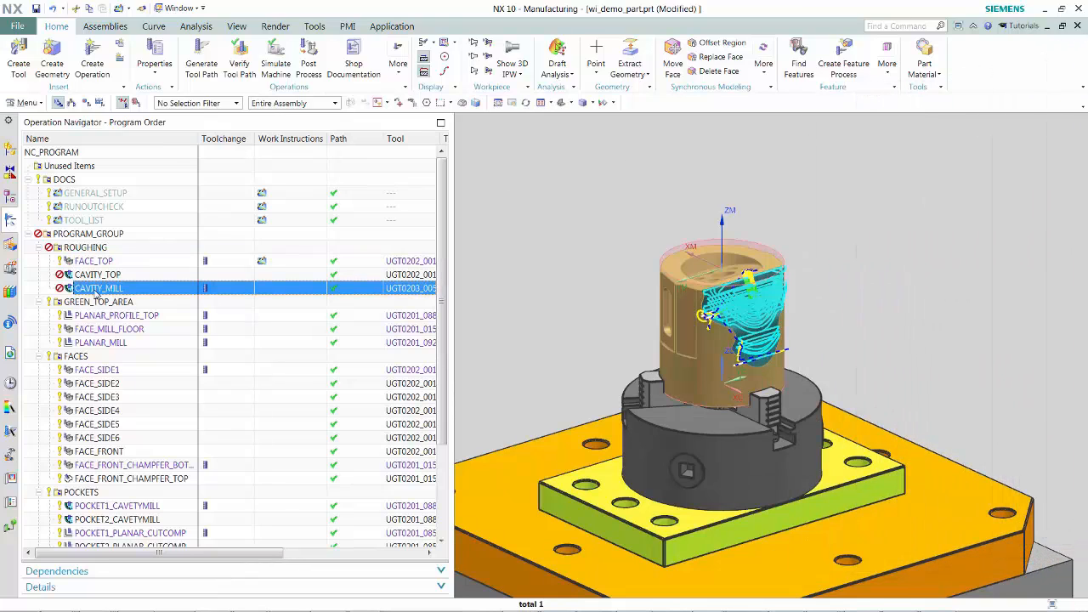
pyautogui.click(95, 343)
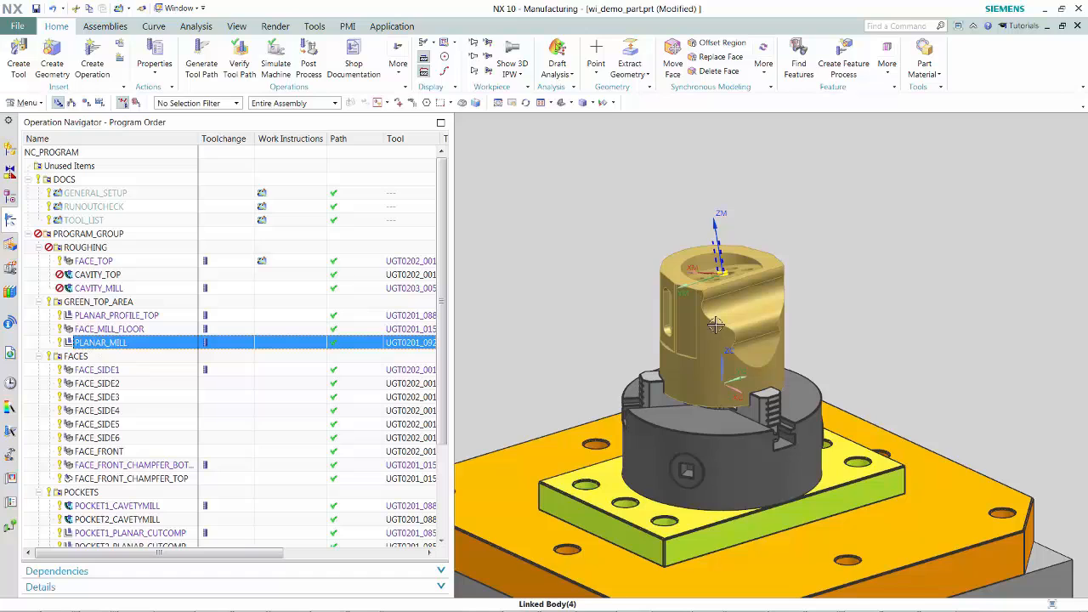
pyautogui.moveTo(716, 325); pyautogui.dragTo(723, 416, button='middle')
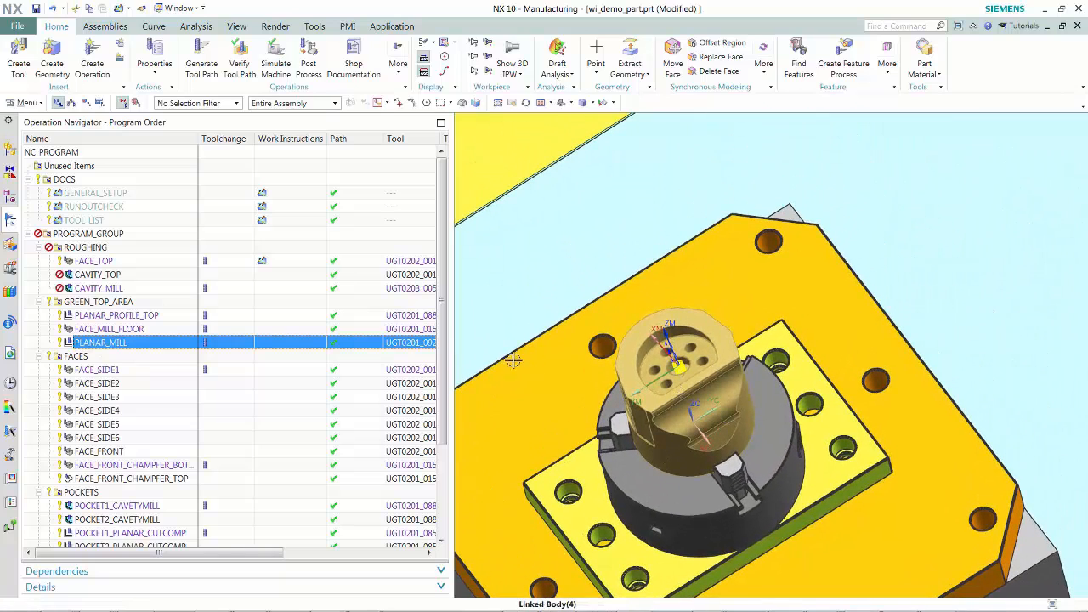
# - Make the WorkInstructions model view the work view and zoom in on the part's top face
pyautogui.click(10, 198)
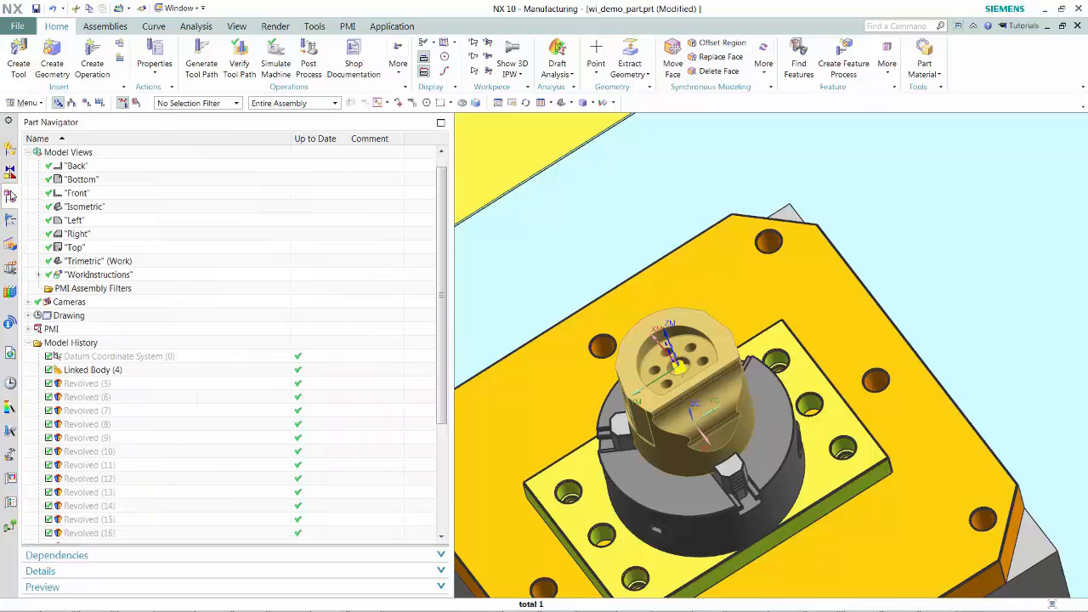
pyautogui.doubleClick(85, 275)
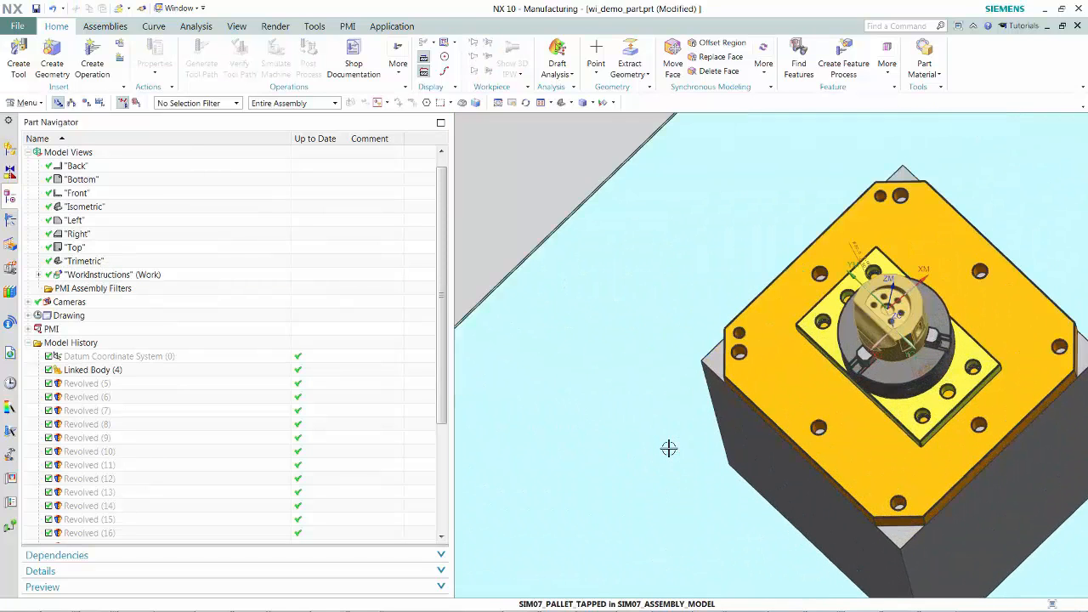
pyautogui.scroll(1, 669, 448)
pyautogui.keyDown('shift'); pyautogui.moveTo(947, 350); pyautogui.dragTo(692, 552, button='middle'); pyautogui.keyUp('shift')
pyautogui.scroll(4, 815, 473)
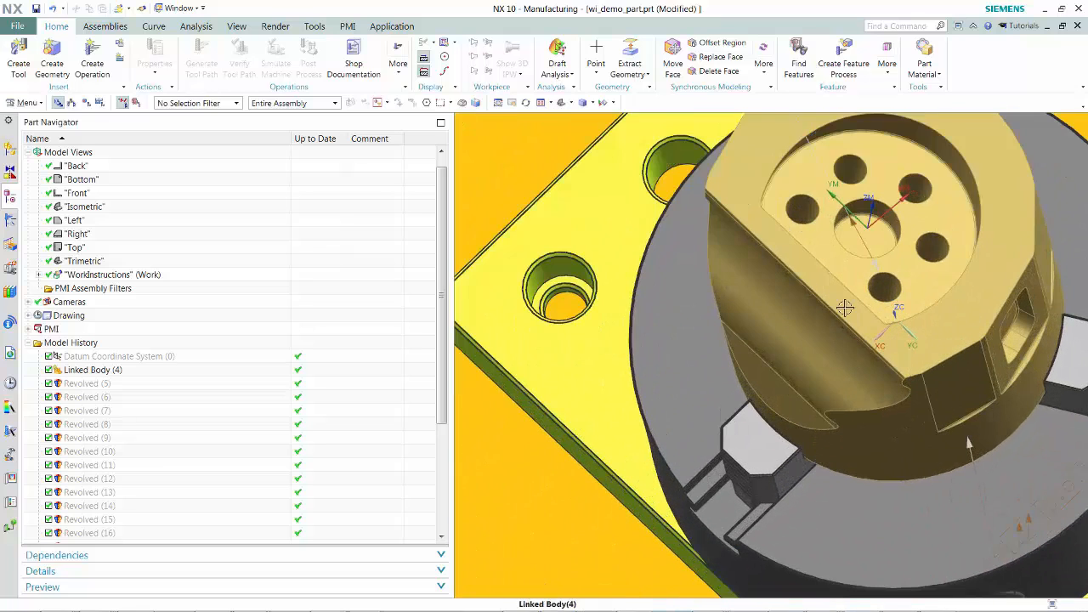
pyautogui.keyDown('shift'); pyautogui.moveTo(848, 307); pyautogui.dragTo(787, 530, button='middle'); pyautogui.keyUp('shift')
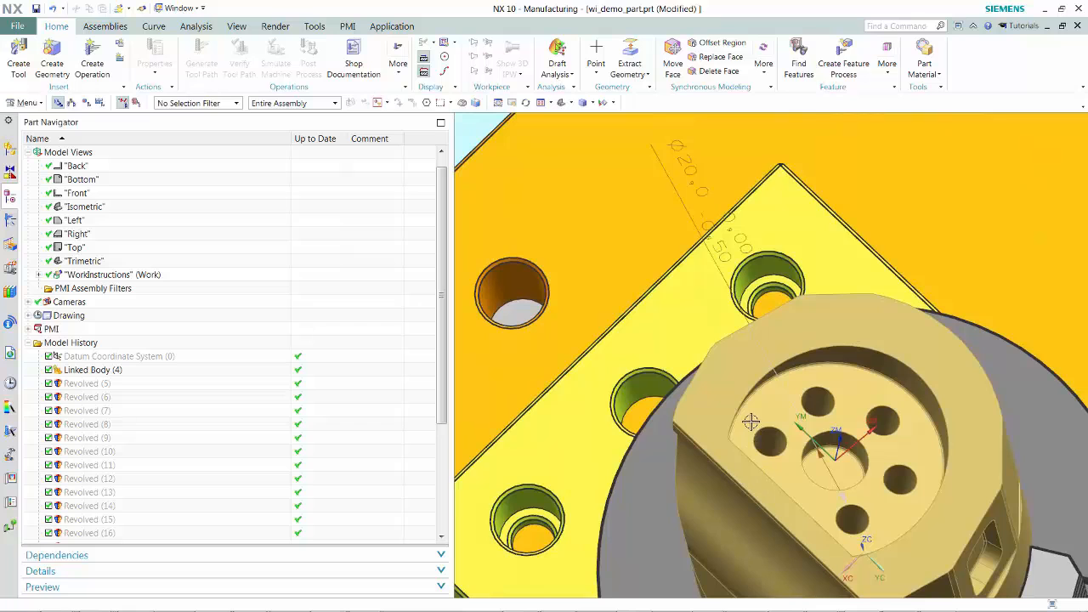
pyautogui.keyDown('shift'); pyautogui.moveTo(751, 423); pyautogui.dragTo(729, 488, button='middle'); pyautogui.keyUp('shift')
pyautogui.scroll(1, 728, 489)
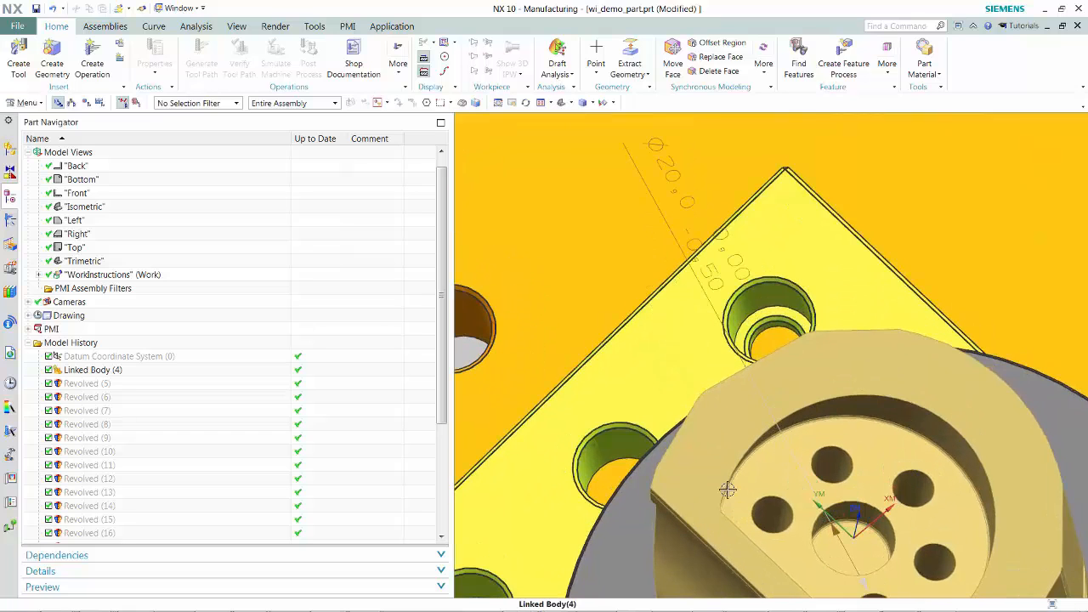
# - Create a manual control work_instruction operation named manual_inspection in the GREEN_TOP_AREA program
pyautogui.click(11, 220)
pyautogui.click(97, 342)
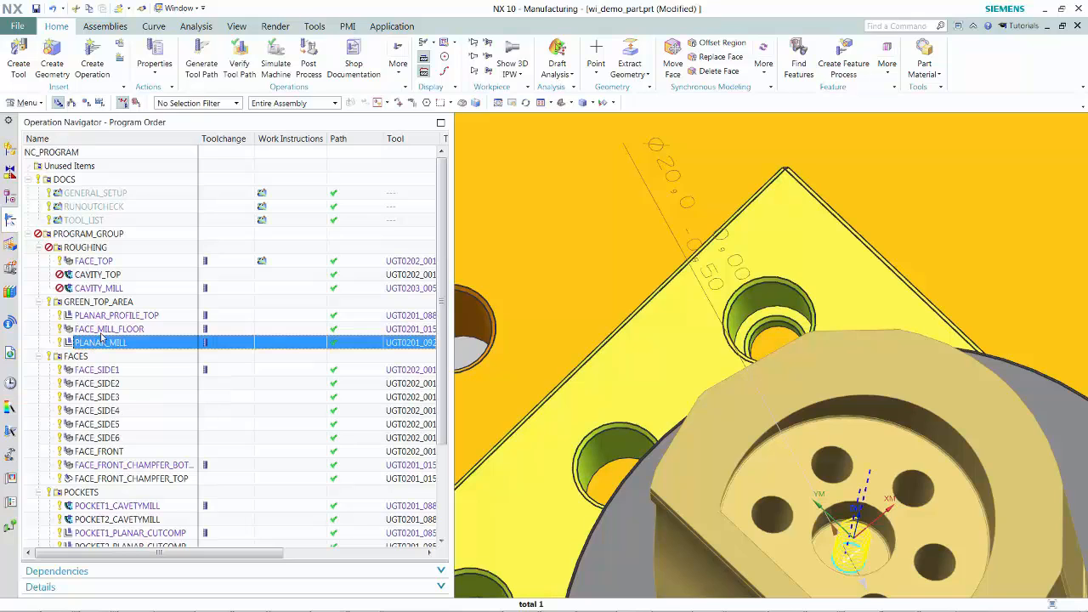
pyautogui.click(104, 68)
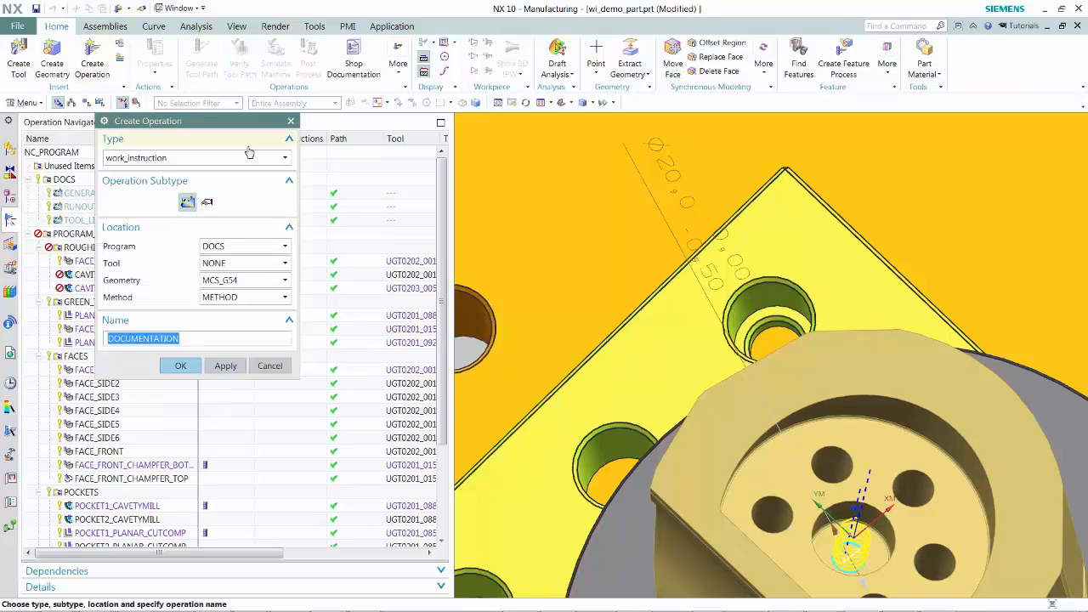
pyautogui.click(208, 205)
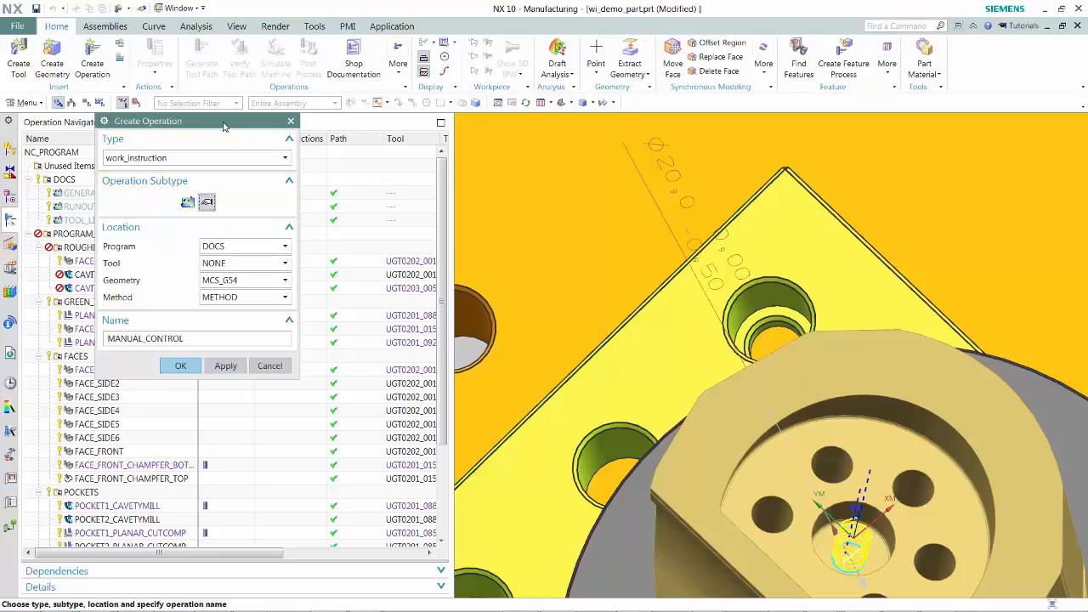
pyautogui.moveTo(222, 122); pyautogui.dragTo(386, 110)
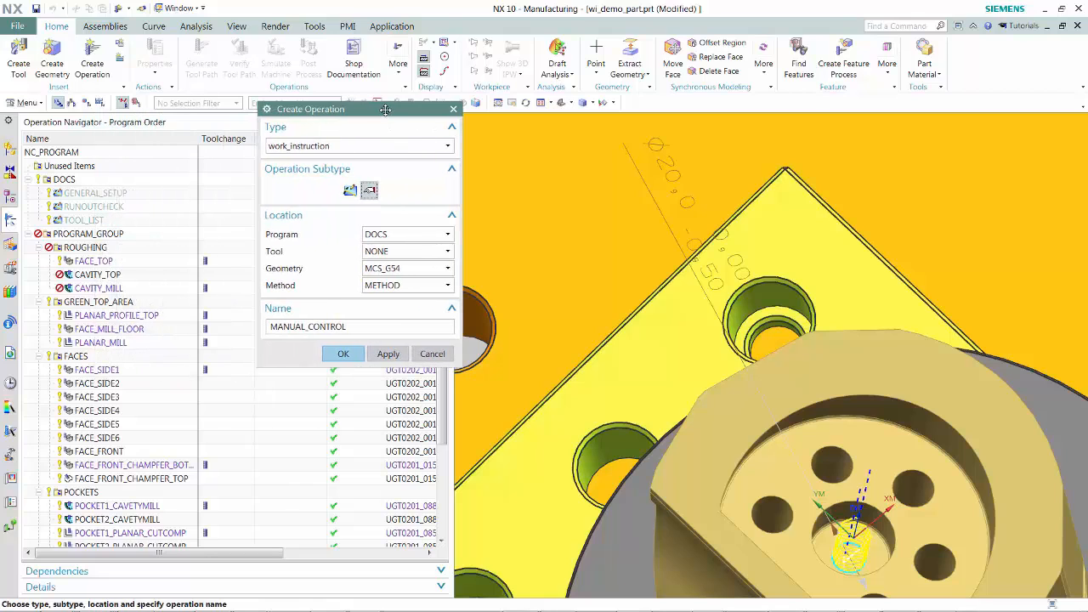
pyautogui.click(448, 237)
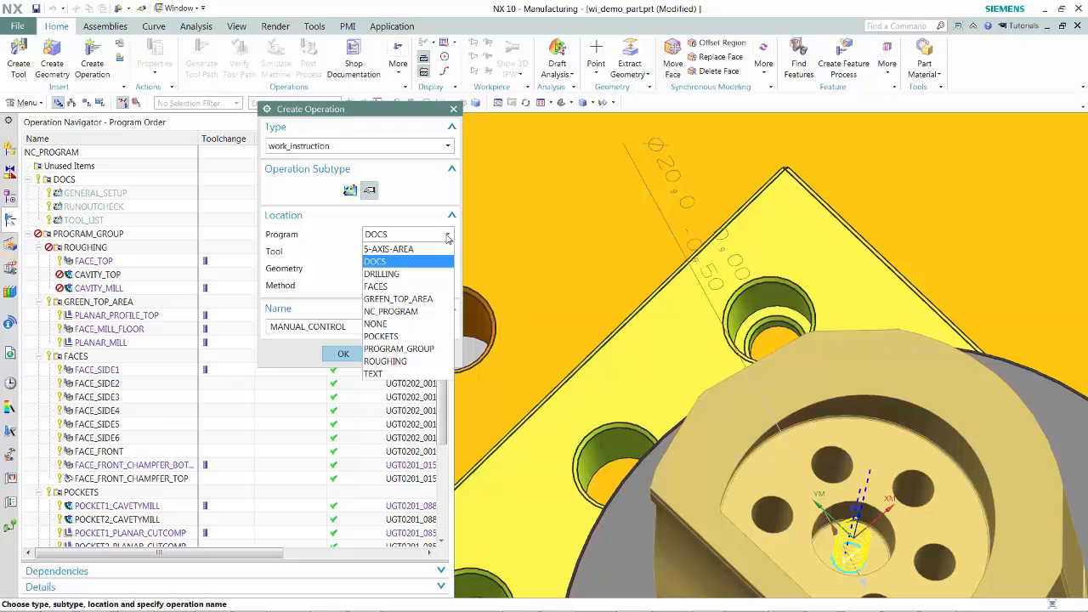
pyautogui.click(428, 299)
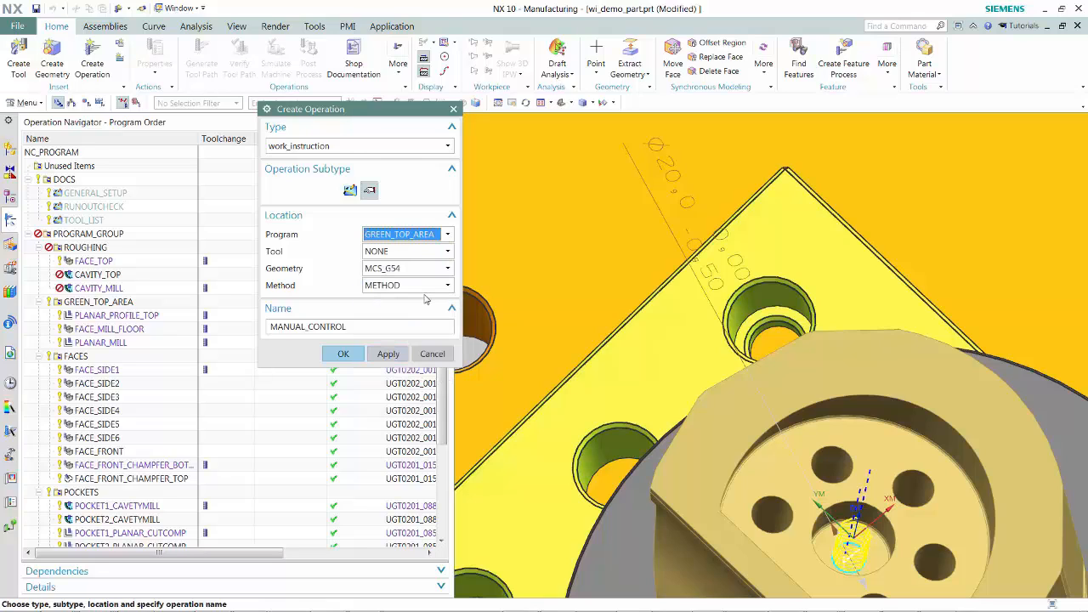
pyautogui.click(366, 330)
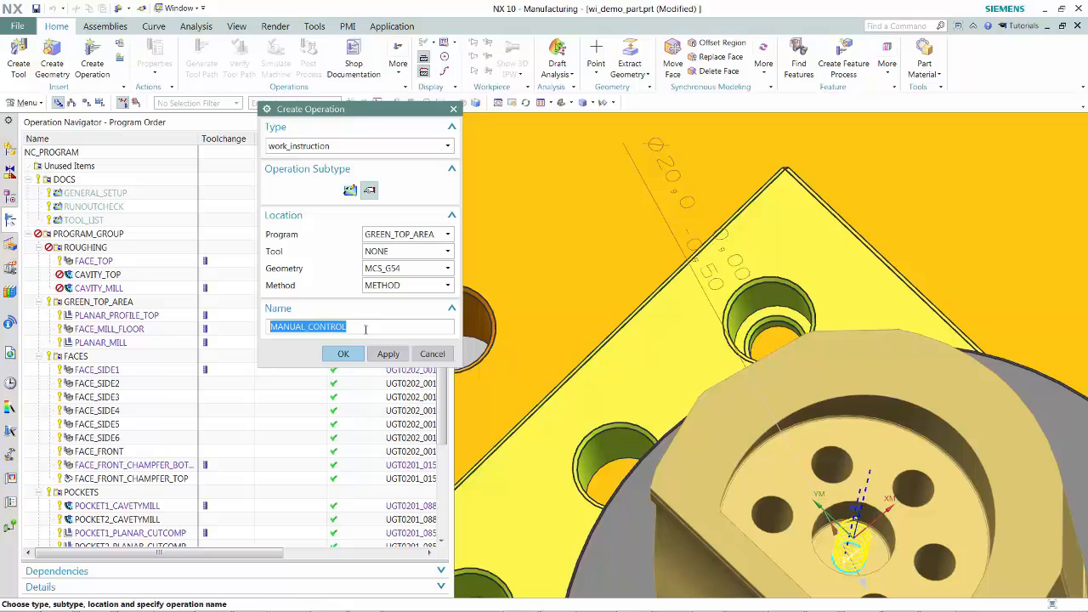
pyautogui.write('manual_inspection')
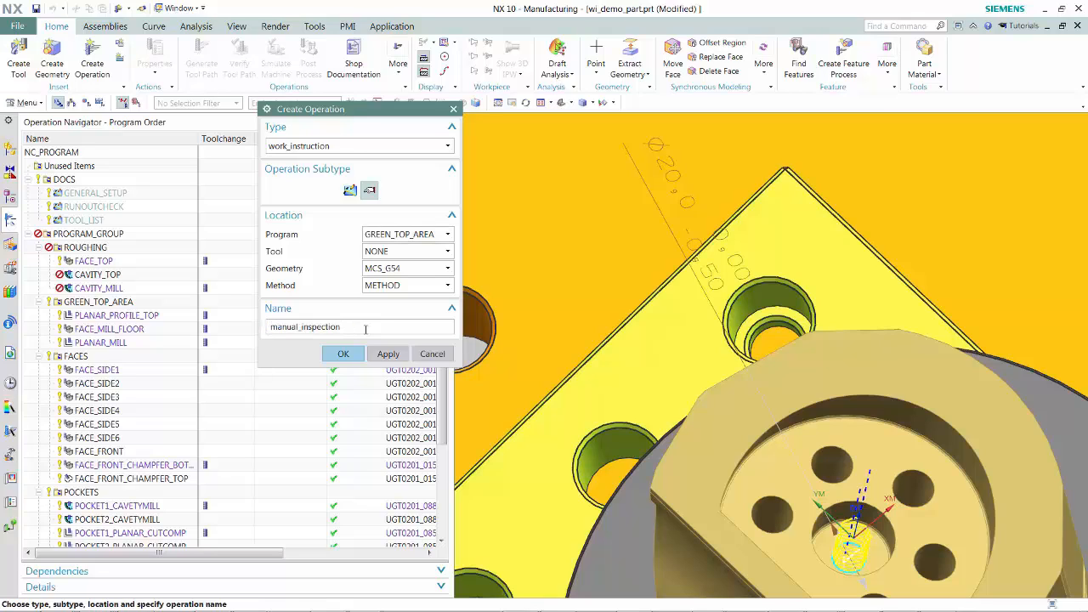
pyautogui.click(344, 354)
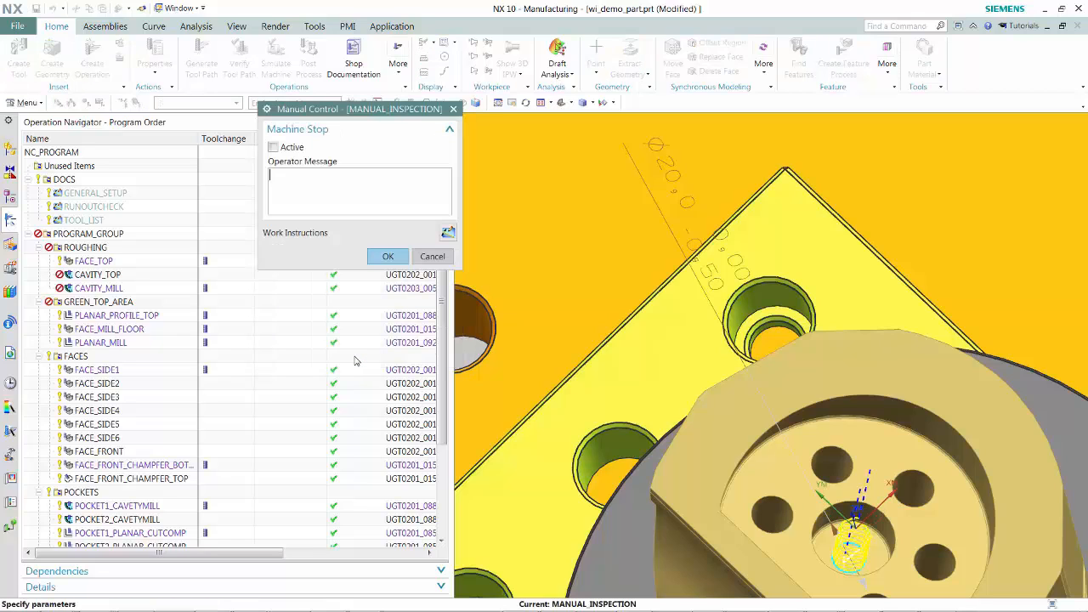
# - Activate the machine stop with operator message 'refer to step "manual inspection" in the work instructions'
pyautogui.click(273, 147)
pyautogui.click(298, 188)
pyautogui.write('refer to step "manual inspection" in the work')
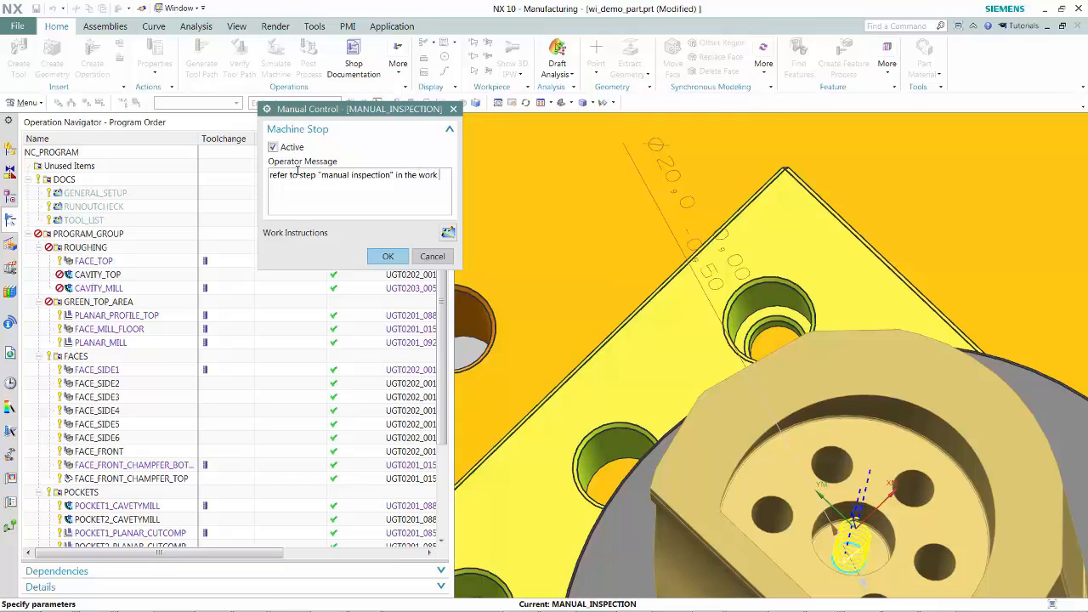
pyautogui.write('truc')
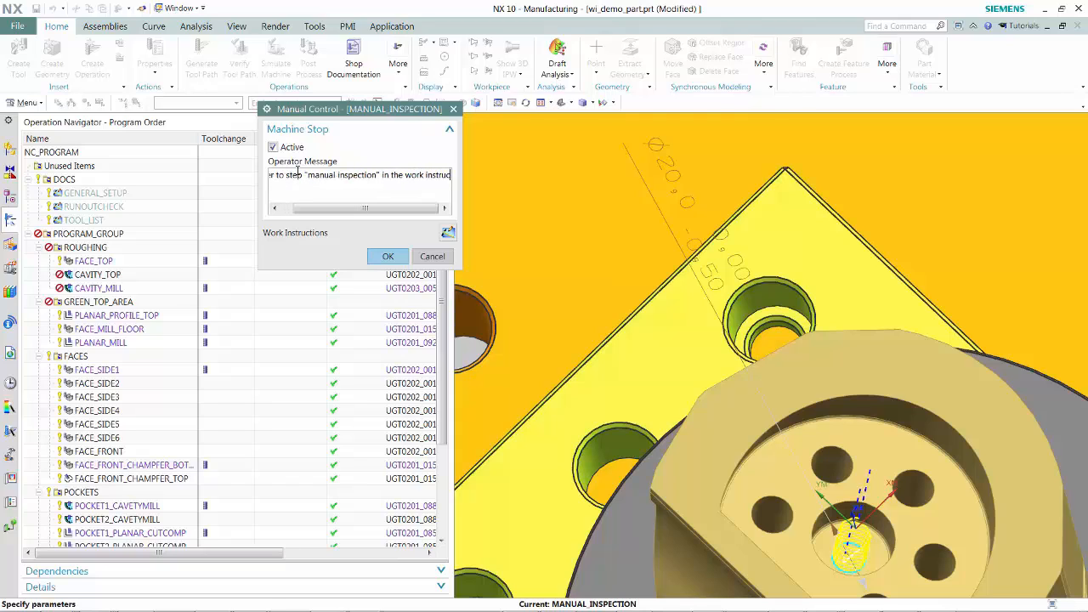
pyautogui.write('tions')
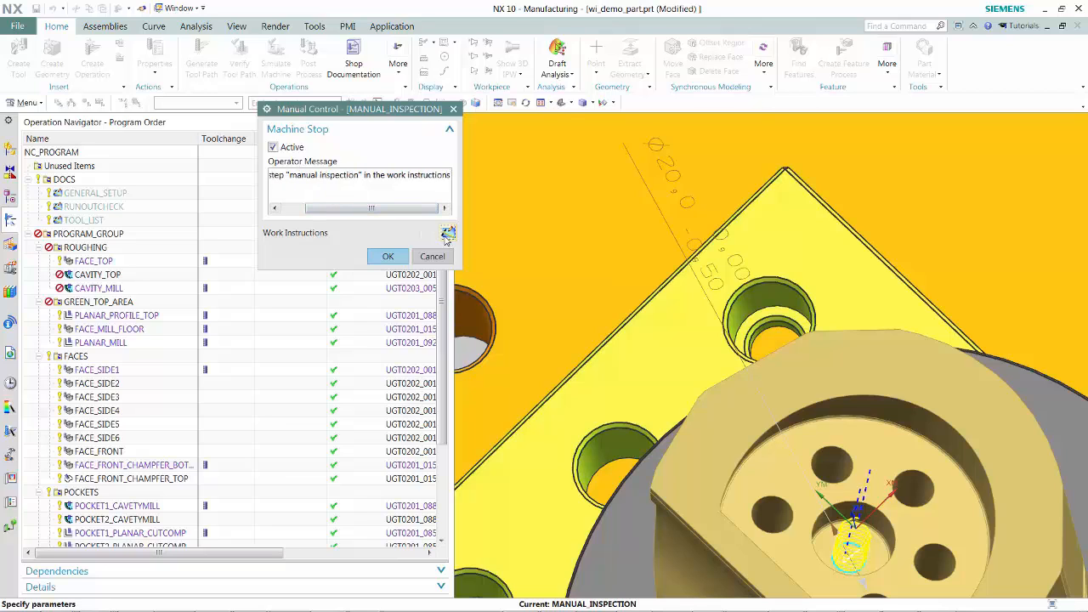
# - Open the operation's work instructions and give Sheet 1 the Setup Instructions format
pyautogui.click(447, 235)
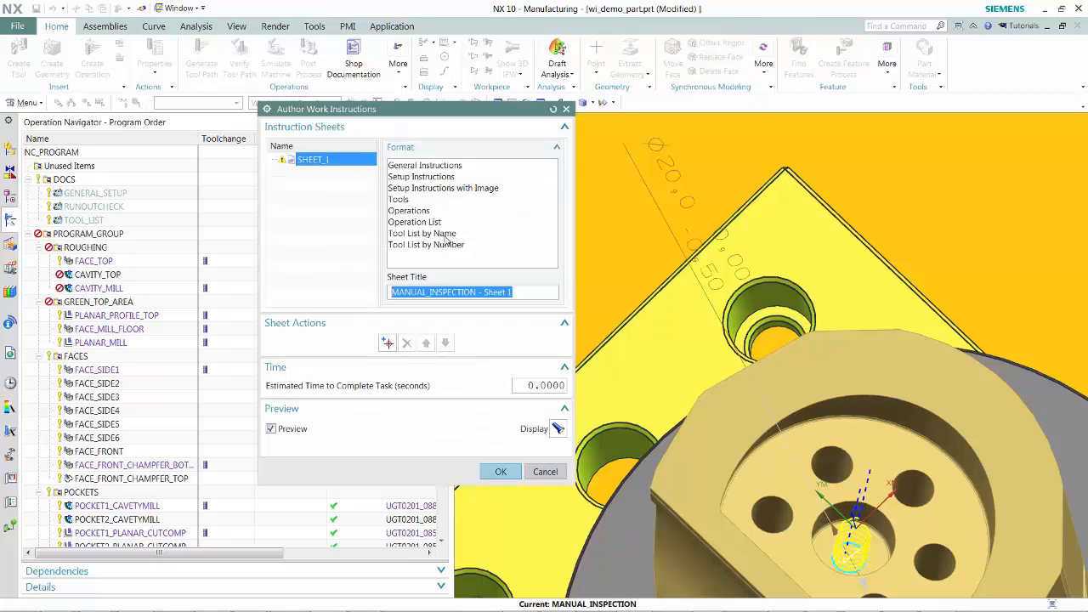
pyautogui.click(411, 178)
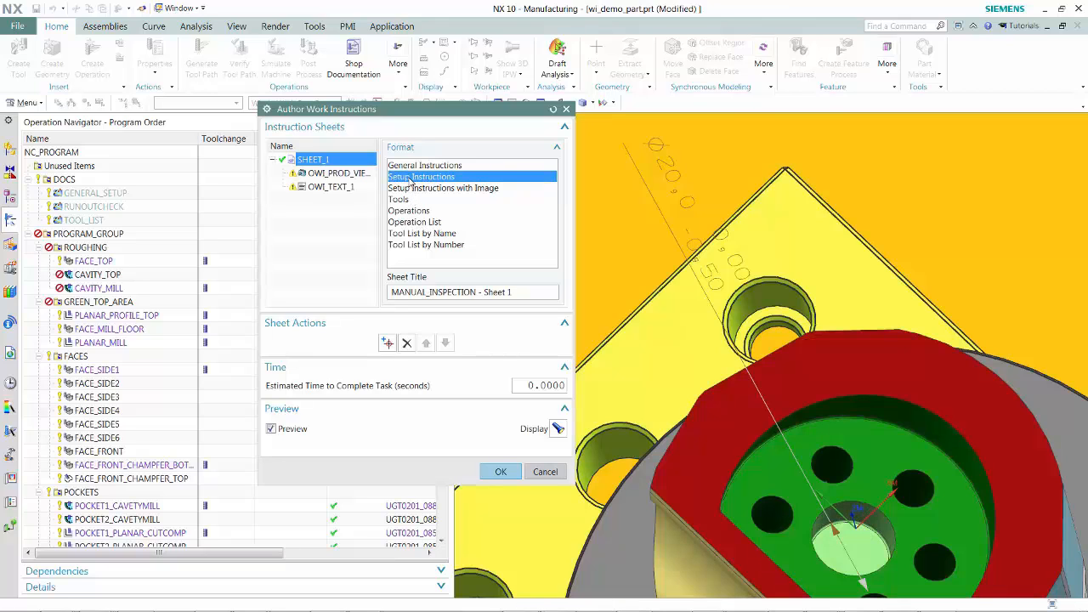
# - Enter 'Measure indicated hole with calipers to verify diameter' in the sheet's text item
pyautogui.click(336, 173)
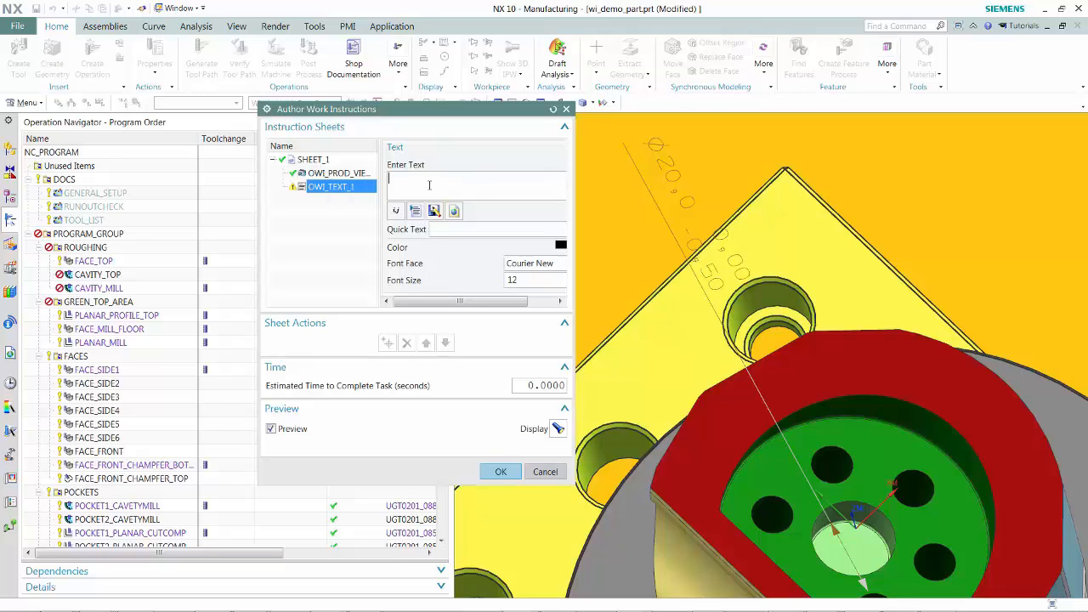
pyautogui.write('Measure indicated hole')
pyautogui.write('with calipers to verify')
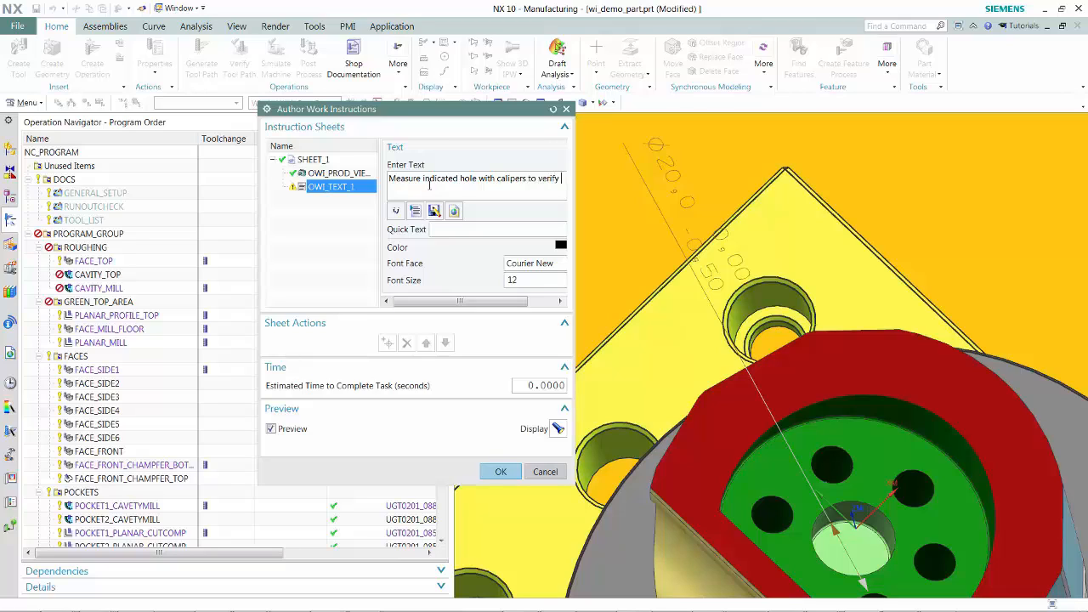
pyautogui.write(' di')
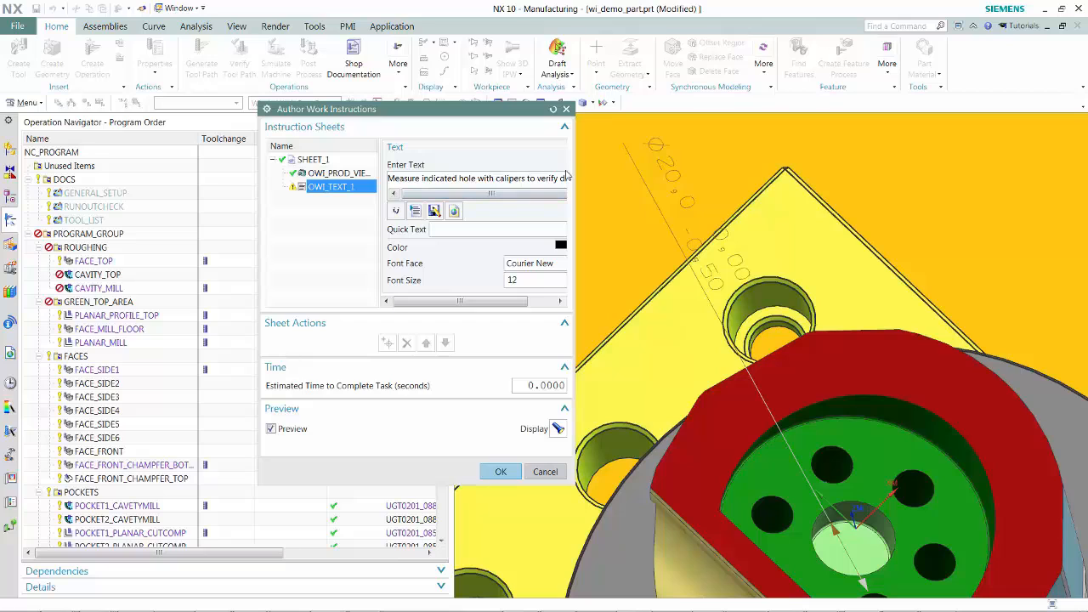
pyautogui.moveTo(575, 174); pyautogui.dragTo(649, 174)
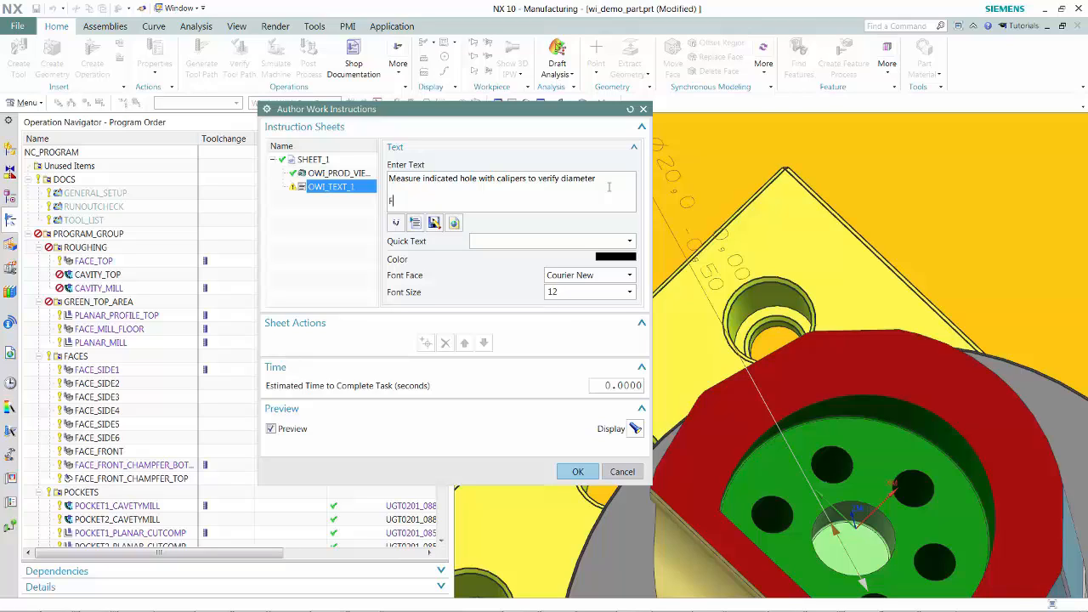
# - Add a second line 'For general instructions on measurement technique see' to the text item
pyautogui.write('or general instructions on measurement ')
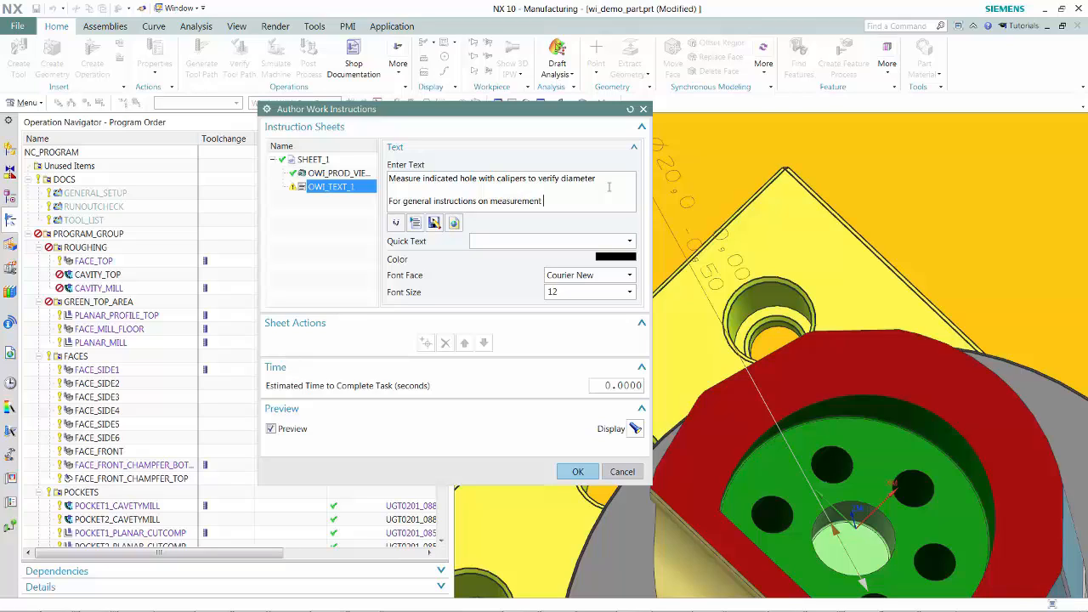
pyautogui.write('technique see this')
# - Insert a hyperlink named link pointing to mycompany.com/metrology at the end of the text
pyautogui.click(454, 222)
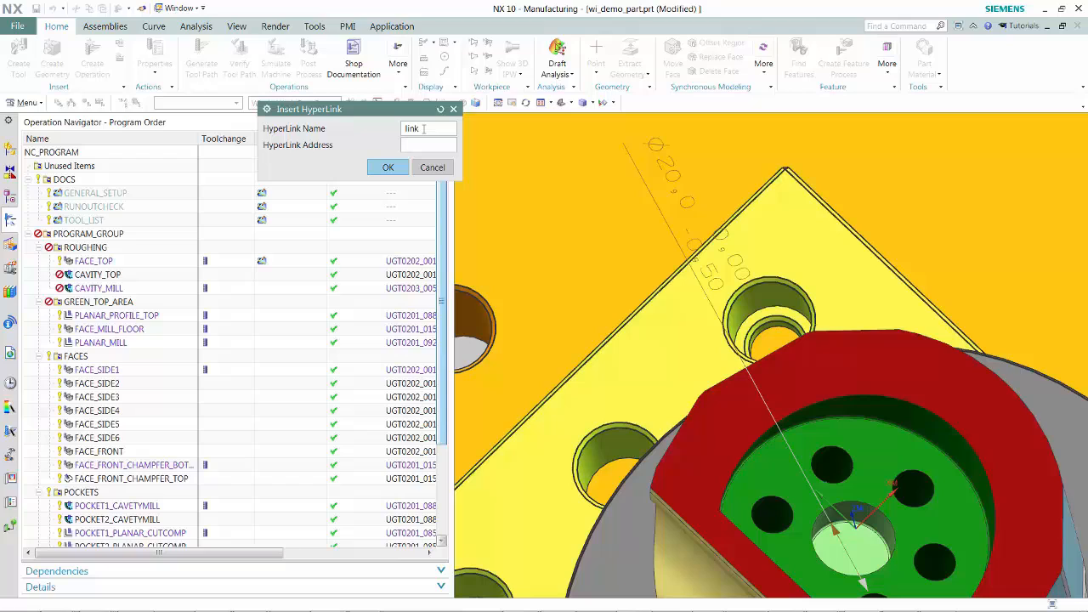
pyautogui.write('mycompan')
pyautogui.write('y.com')
pyautogui.write('/metro')
pyautogui.write('logy')
pyautogui.click(388, 167)
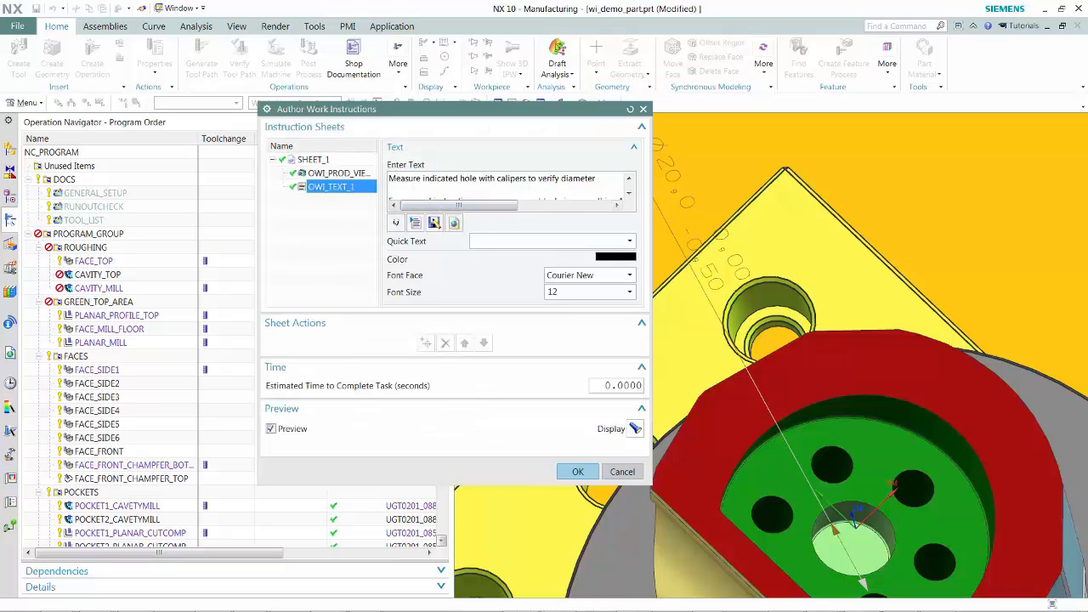
# - Preview the setup sheet in the browser and confirm the work instructions and the manual_inspection operation
pyautogui.moveTo(1087, 34); pyautogui.dragTo(524, 112)
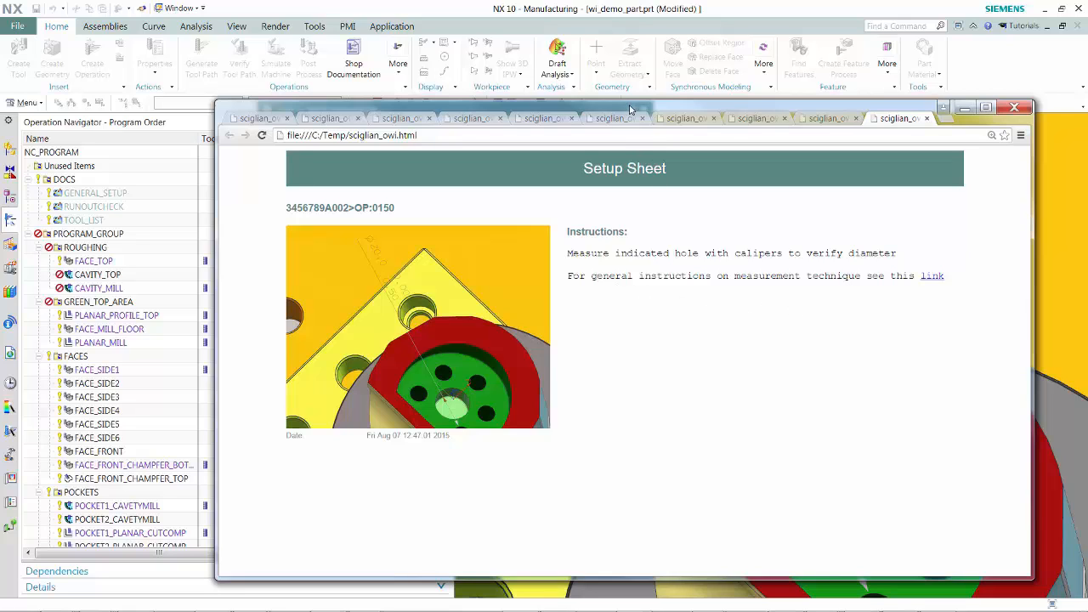
pyautogui.moveTo(631, 109); pyautogui.dragTo(1087, 41)
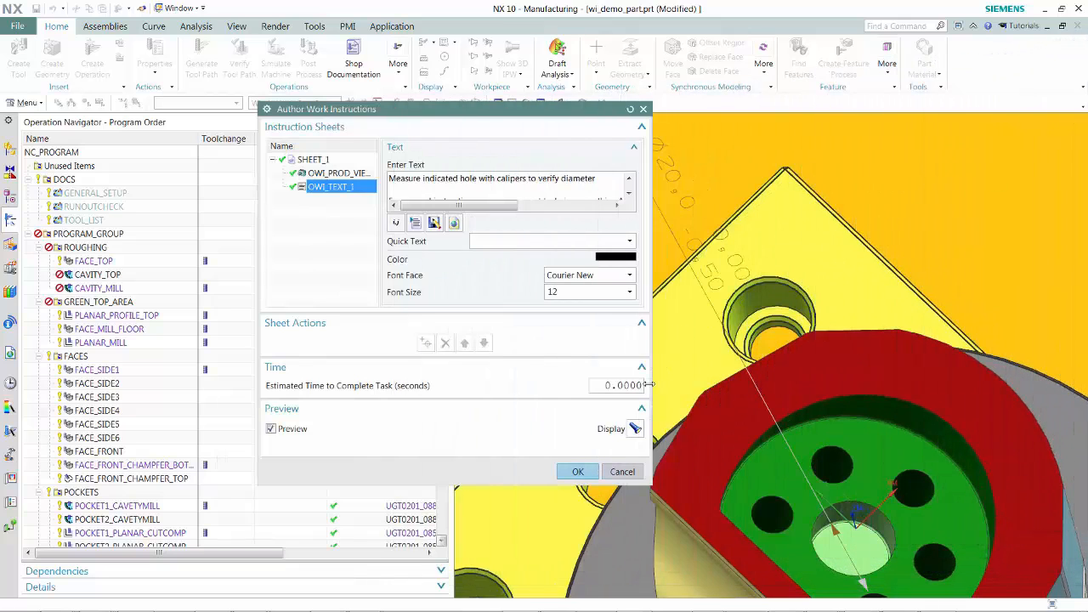
pyautogui.click(584, 473)
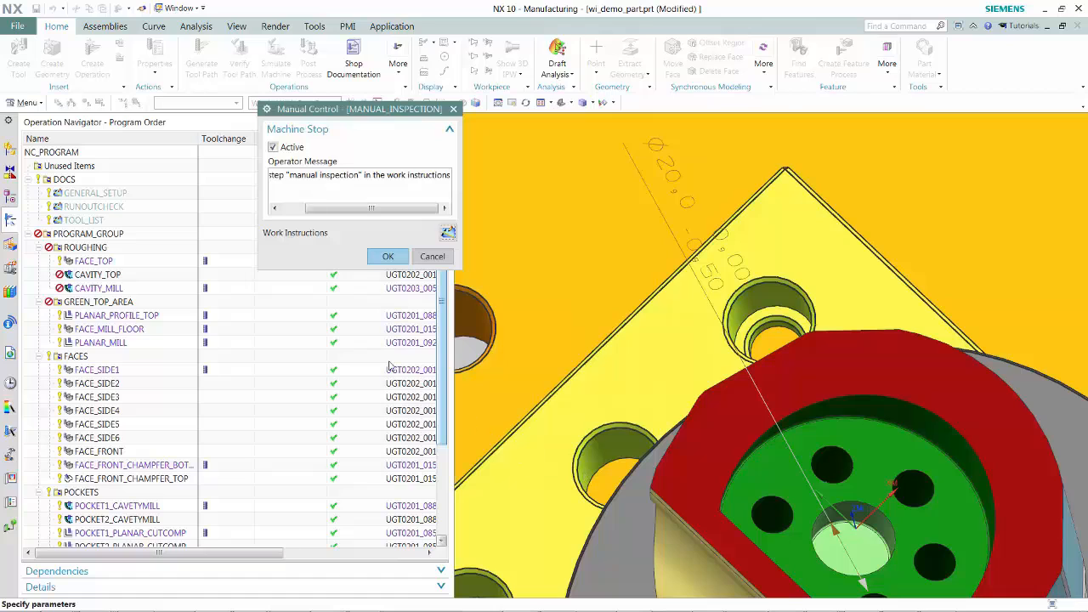
pyautogui.click(387, 257)
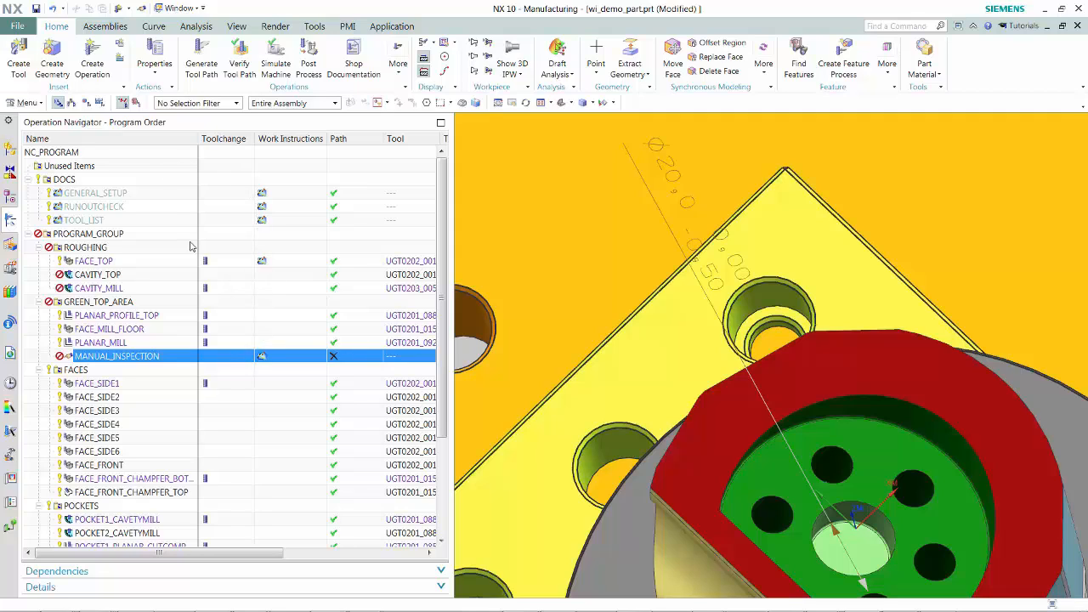
# - Filter the operation navigator to show only operations that have work instructions
pyautogui.rightClick(172, 136)
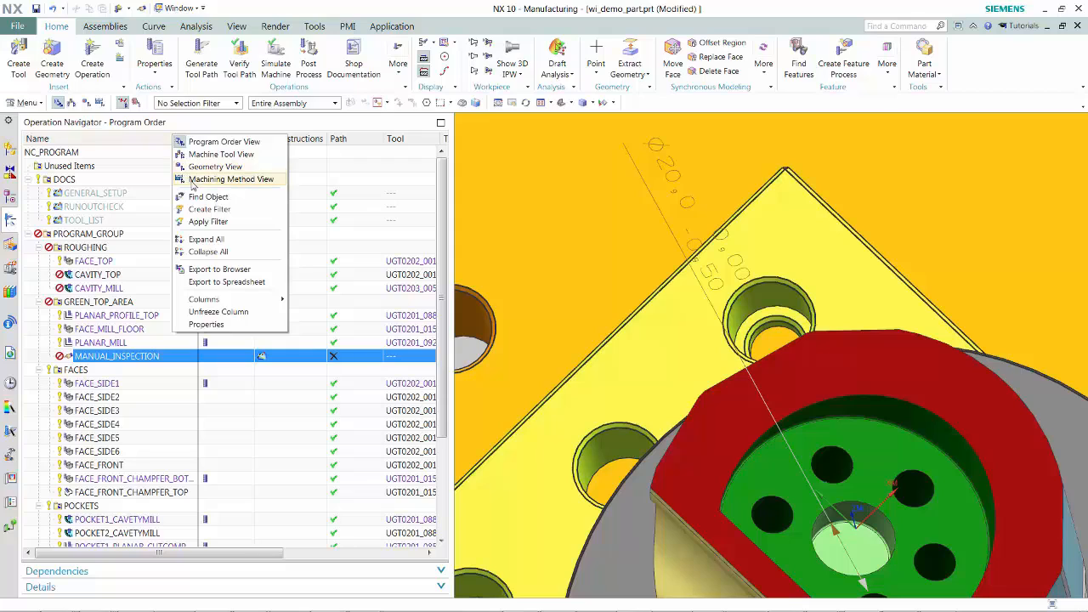
pyautogui.click(207, 209)
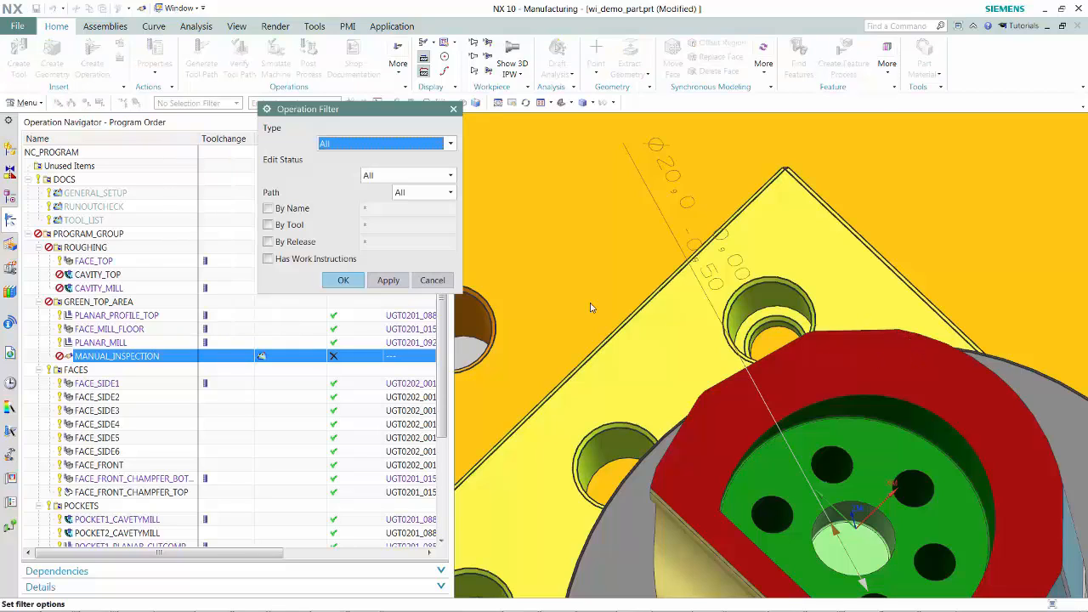
pyautogui.click(268, 259)
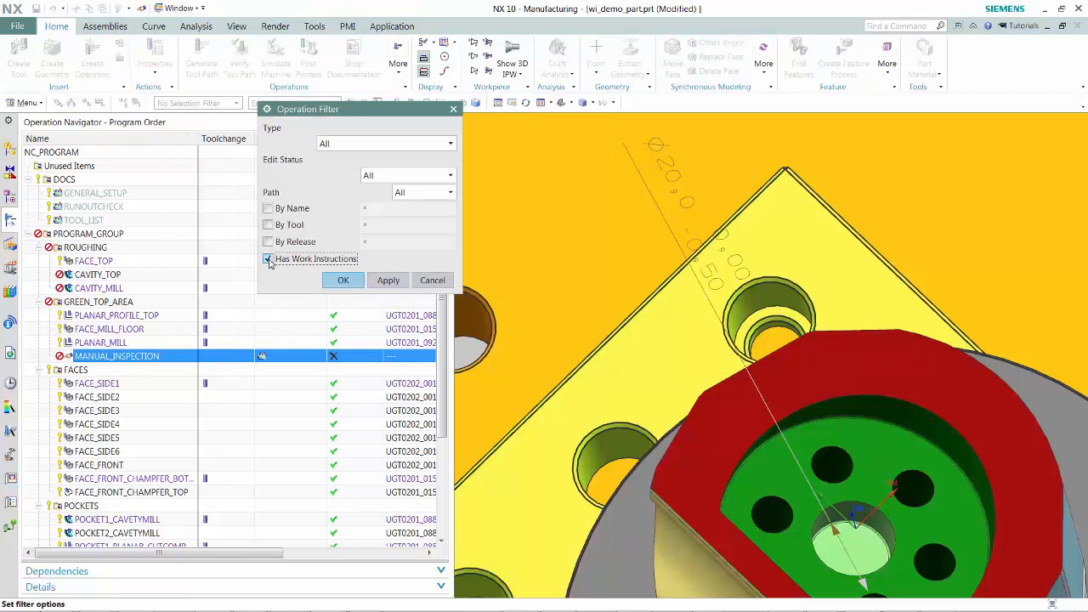
pyautogui.click(340, 281)
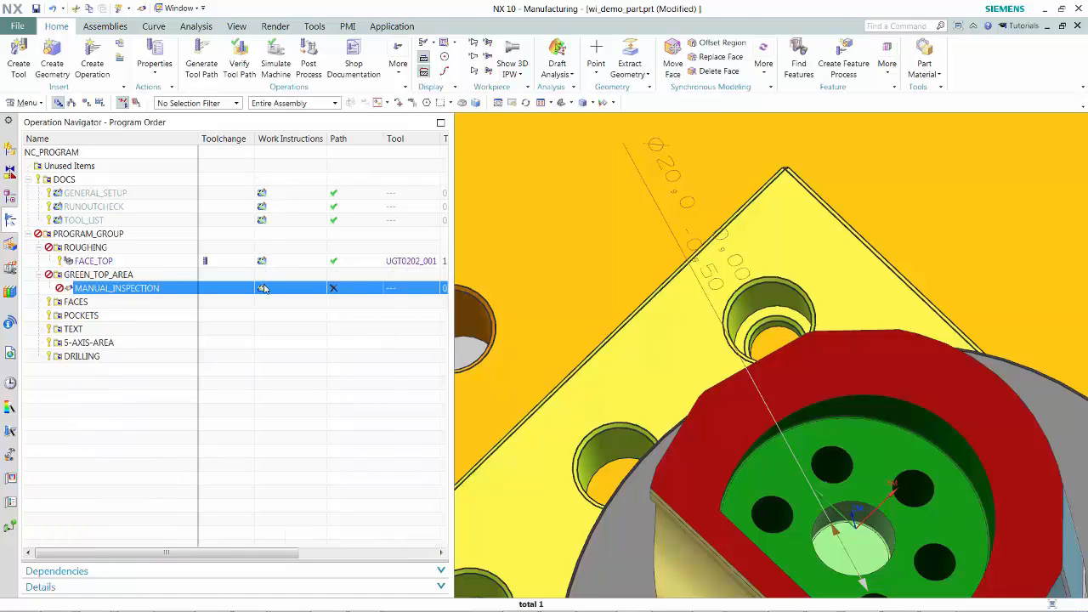
# - Remove the work-instructions filter so the operation navigator shows all operations again
pyautogui.rightClick(216, 142)
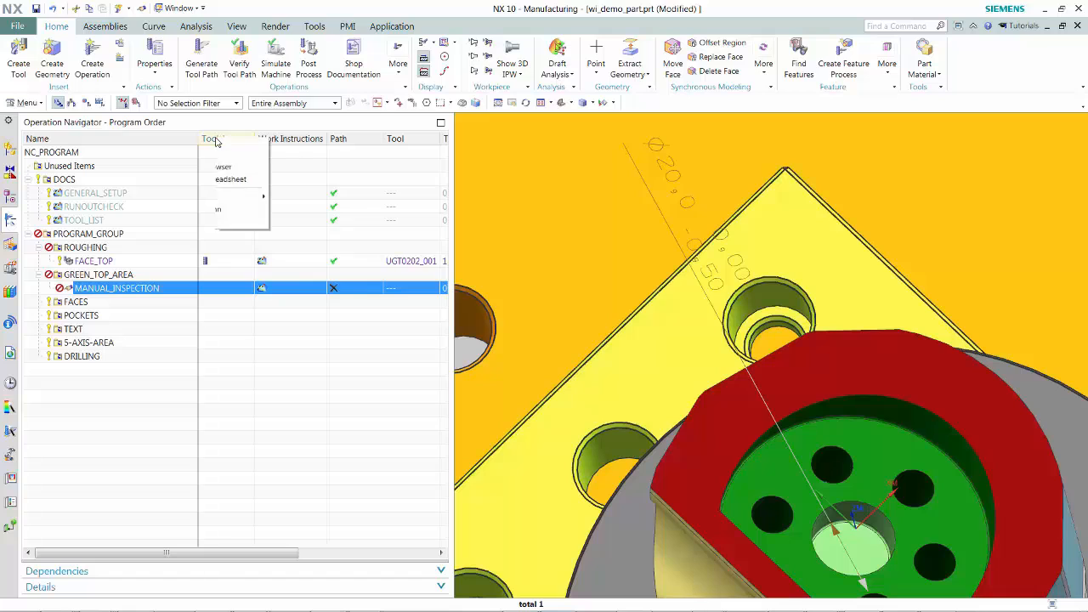
pyautogui.click(241, 226)
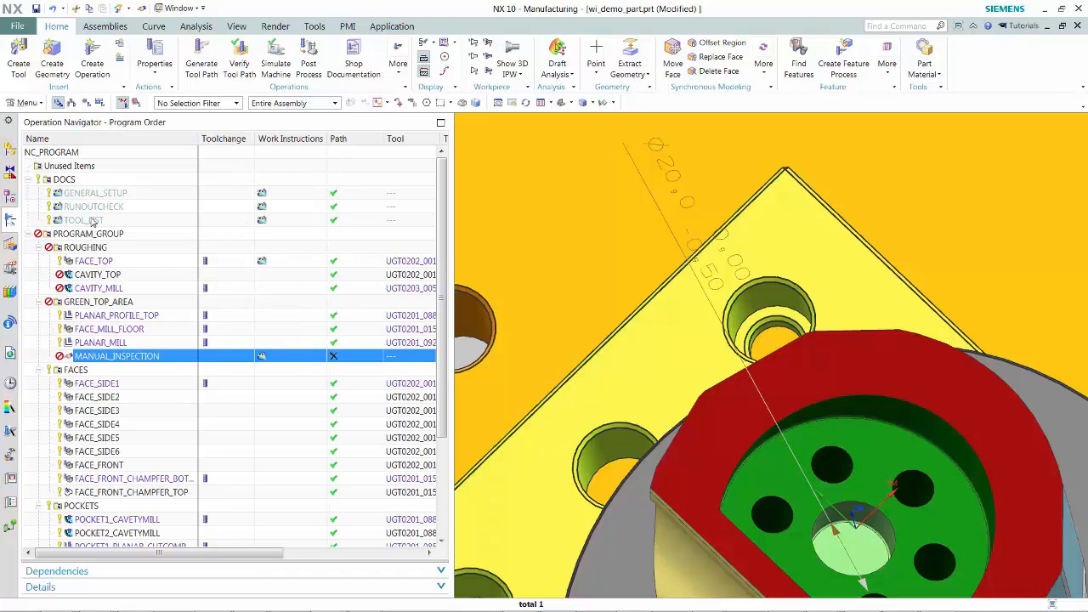
# - Publish the NC_PROGRAM work instructions as a PDF named C:\Temp\129, opening the file after publishing
pyautogui.click(71, 157)
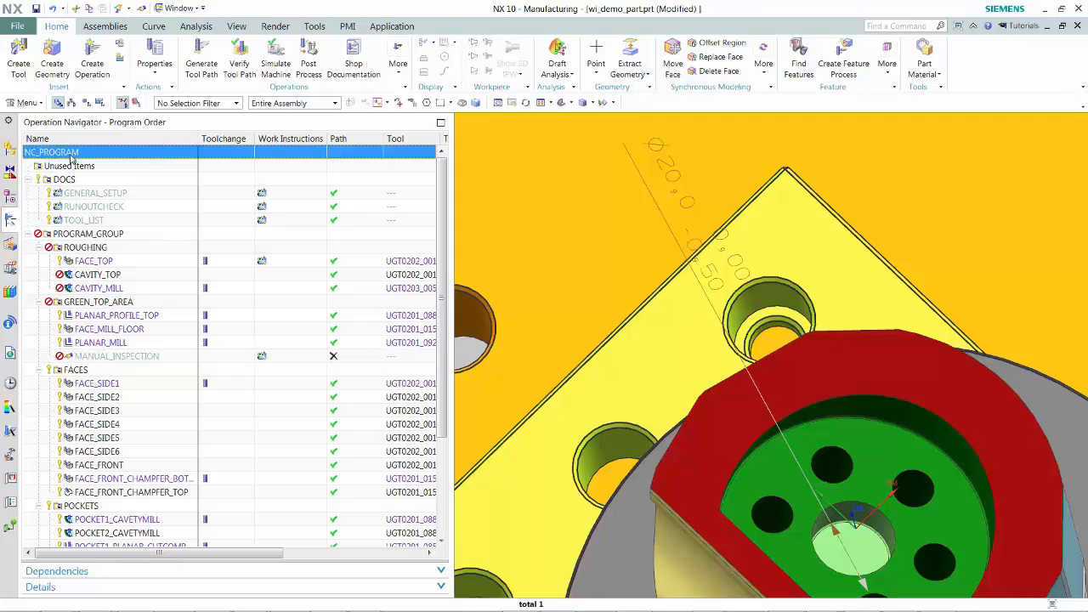
pyautogui.rightClick(72, 158)
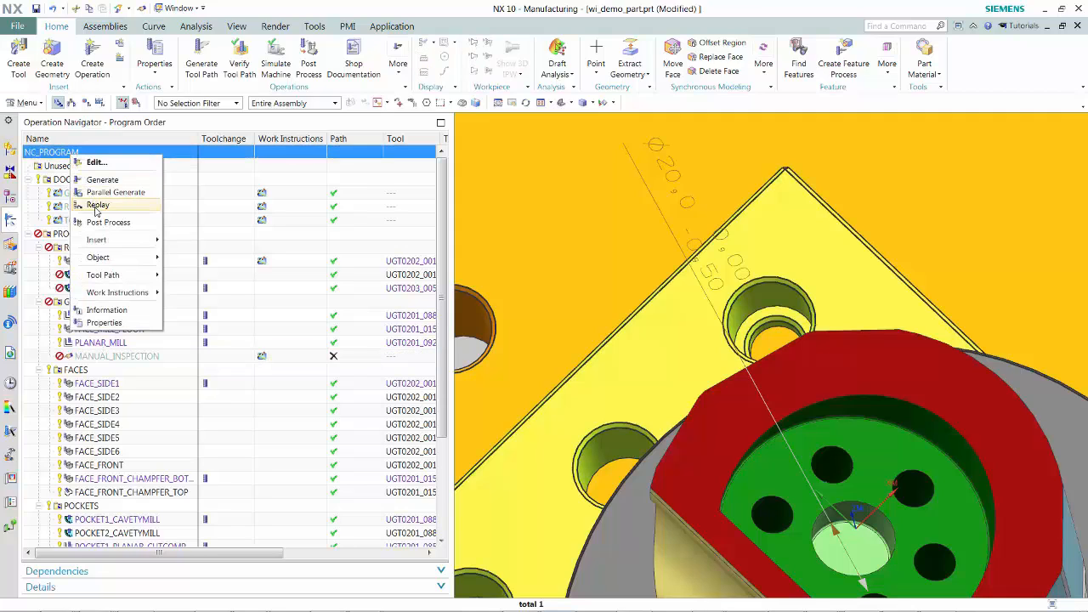
pyautogui.moveTo(132, 295)
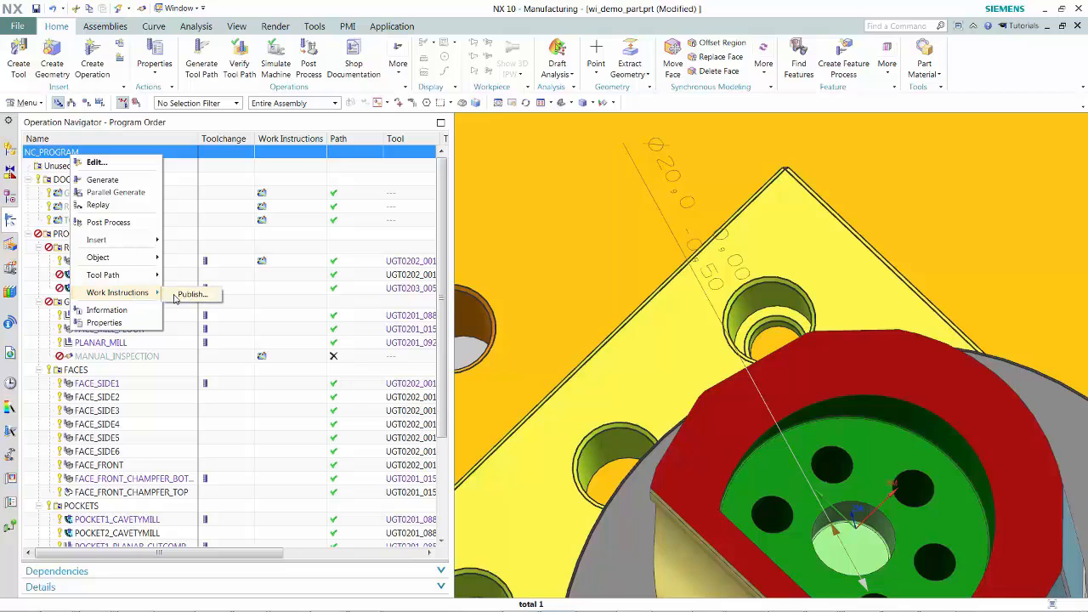
pyautogui.click(187, 295)
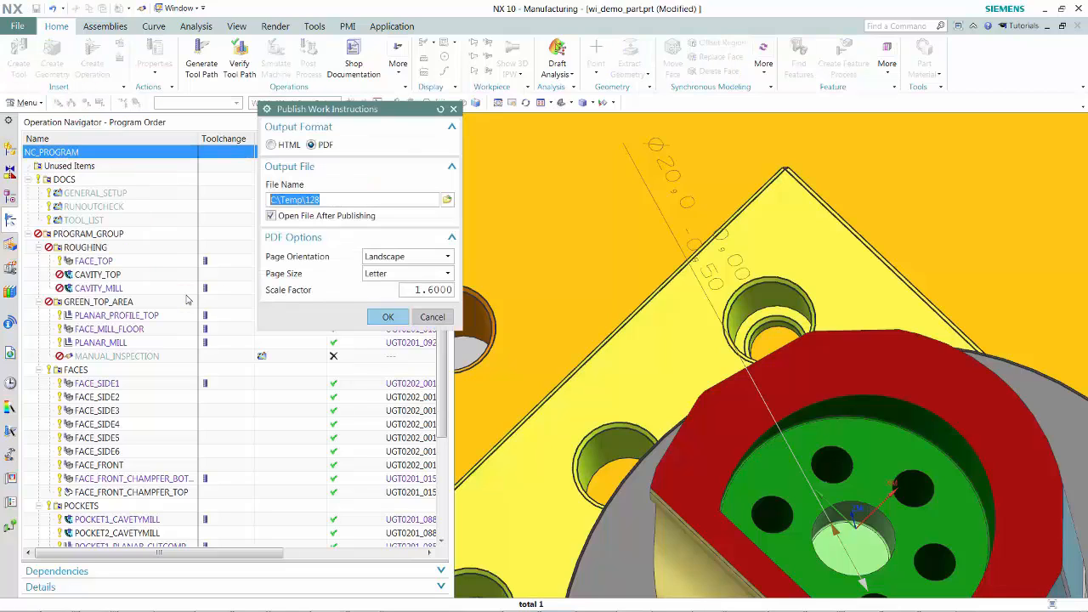
pyautogui.click(333, 200)
pyautogui.click(388, 318)
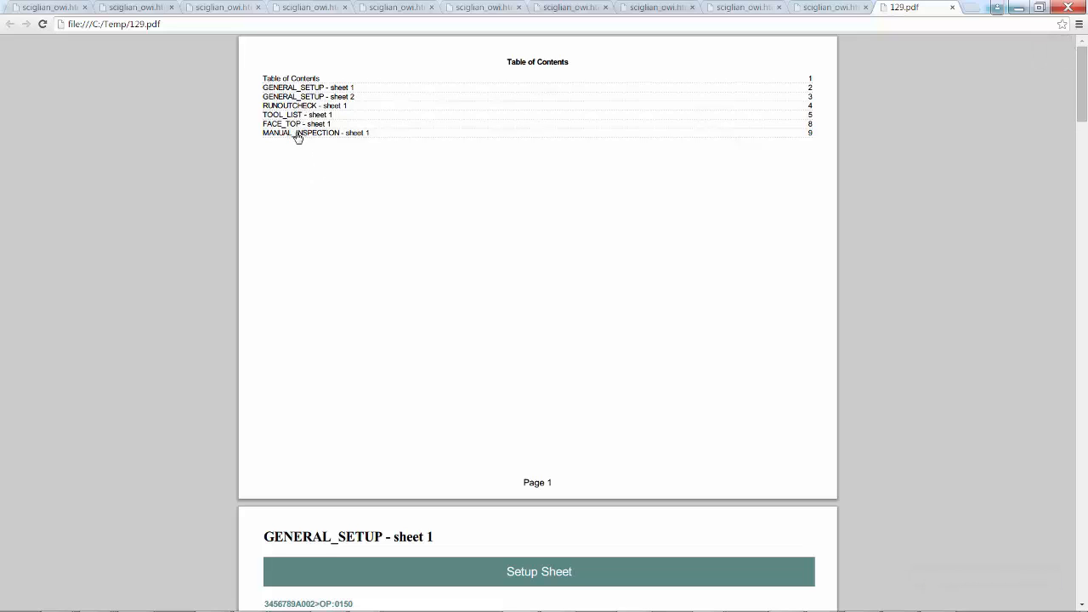
# - Review the published PDF's runout check, tool list, FACE_TOP and MANUAL_INSPECTION sheets, then return to NX
pyautogui.click(297, 107)
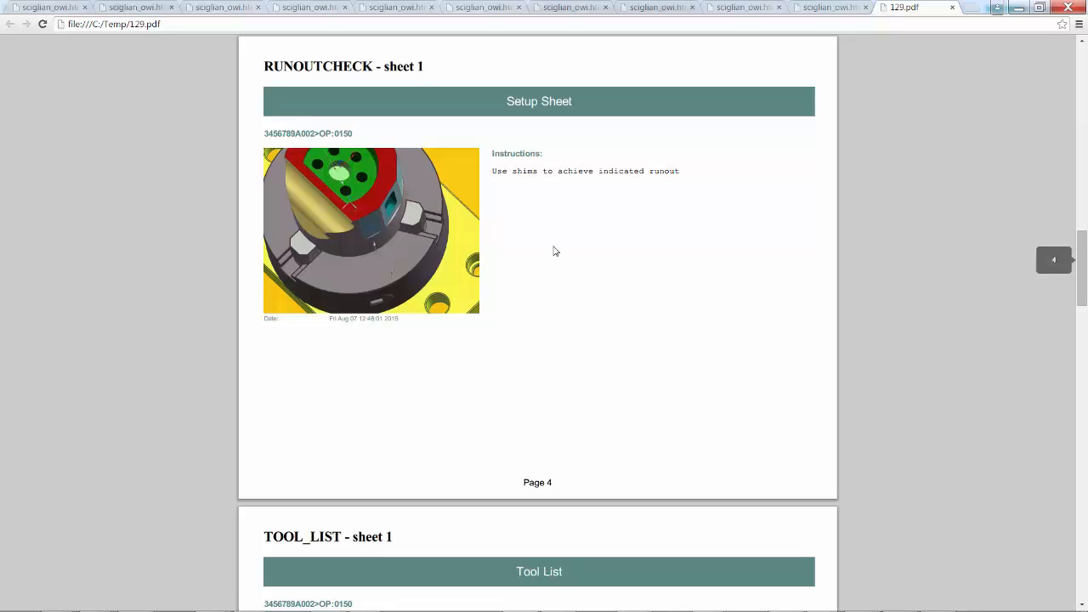
pyautogui.scroll(-2, 546, 251)
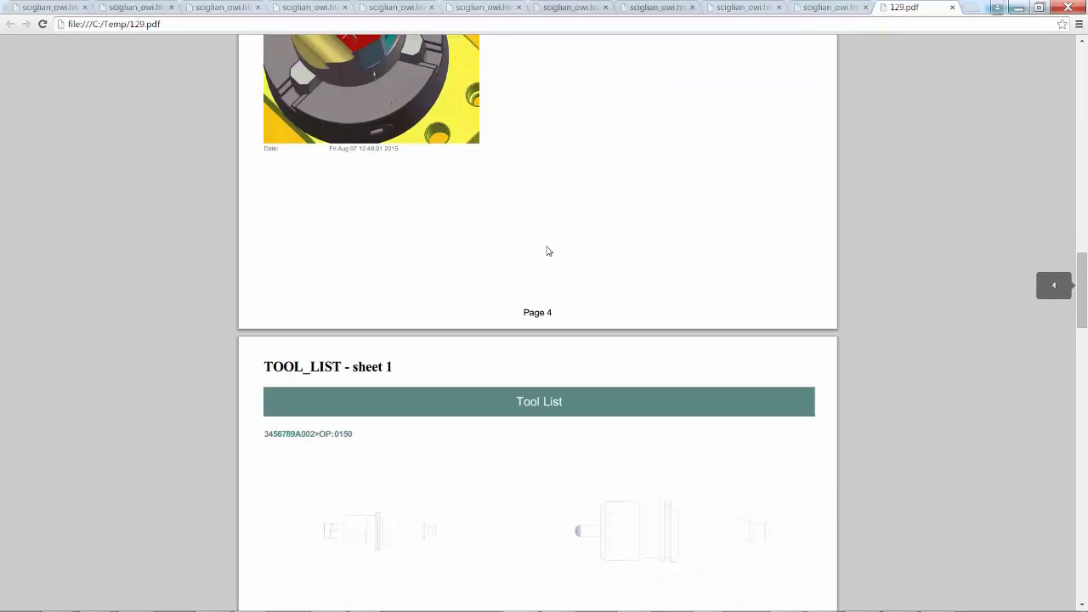
pyautogui.scroll(-2, 547, 251)
pyautogui.scroll(-6, 549, 250)
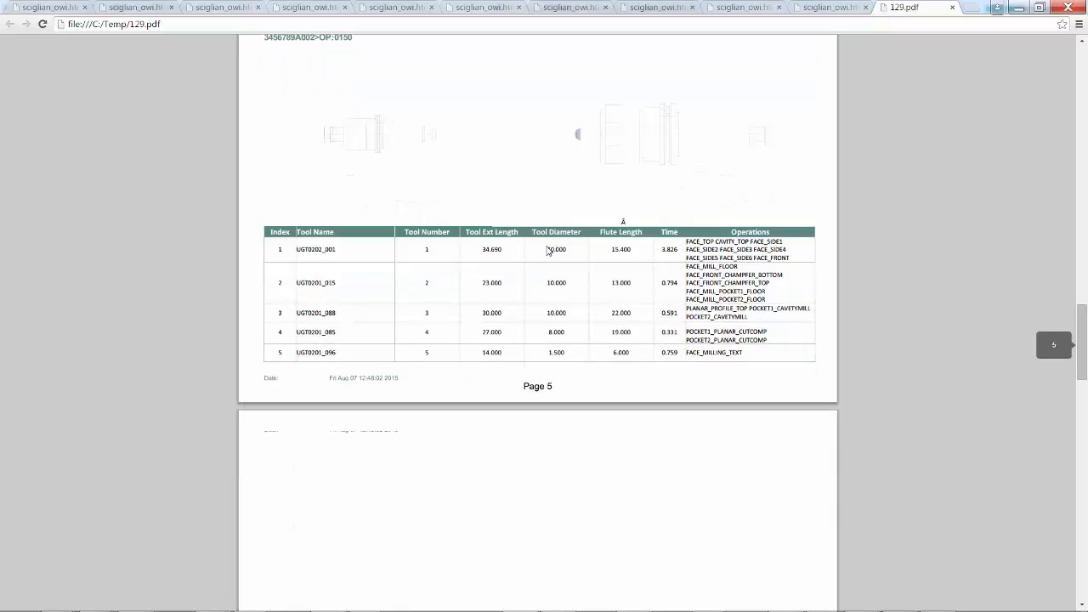
pyautogui.scroll(-7, 548, 251)
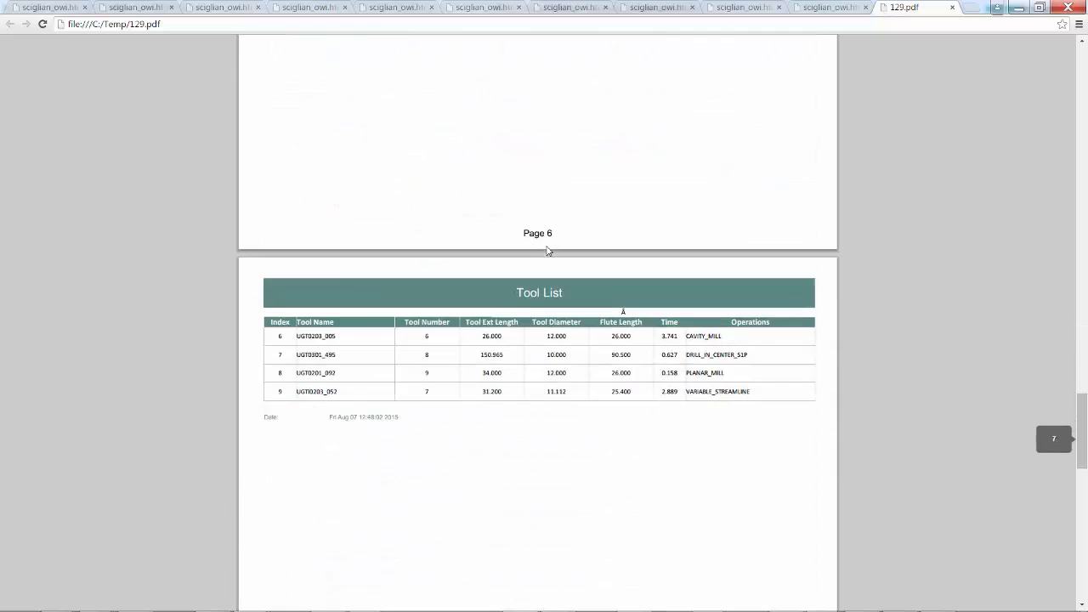
pyautogui.scroll(-3, 548, 251)
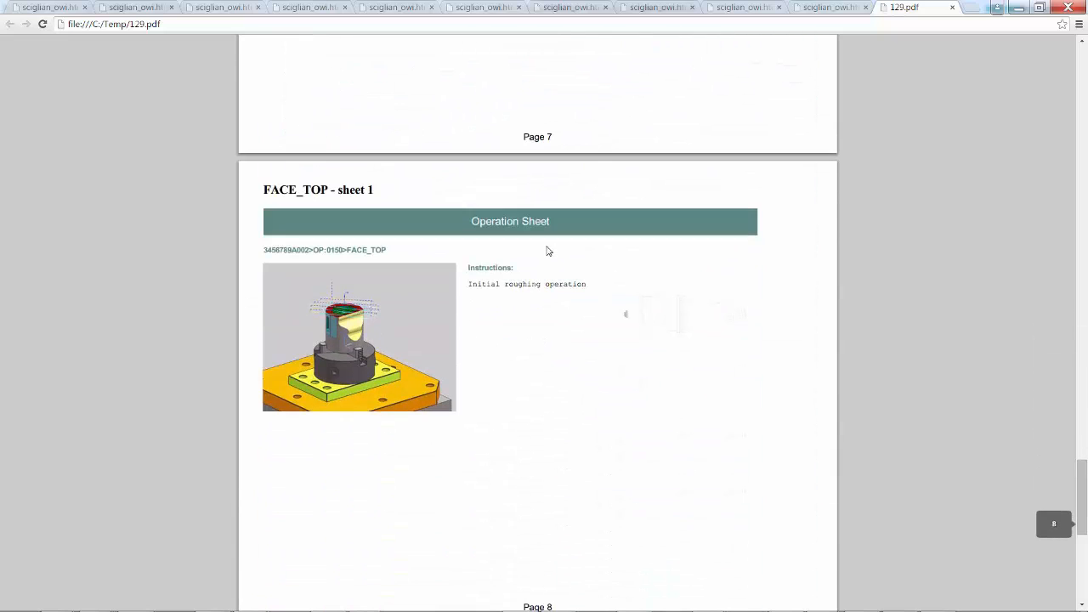
pyautogui.scroll(-4, 549, 251)
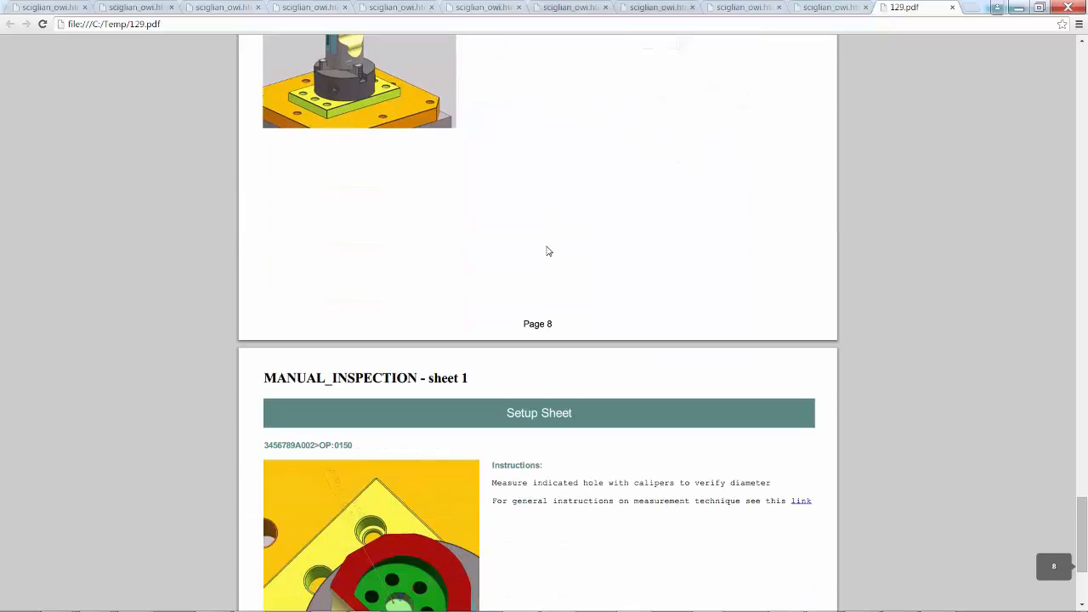
pyautogui.scroll(-2, 548, 250)
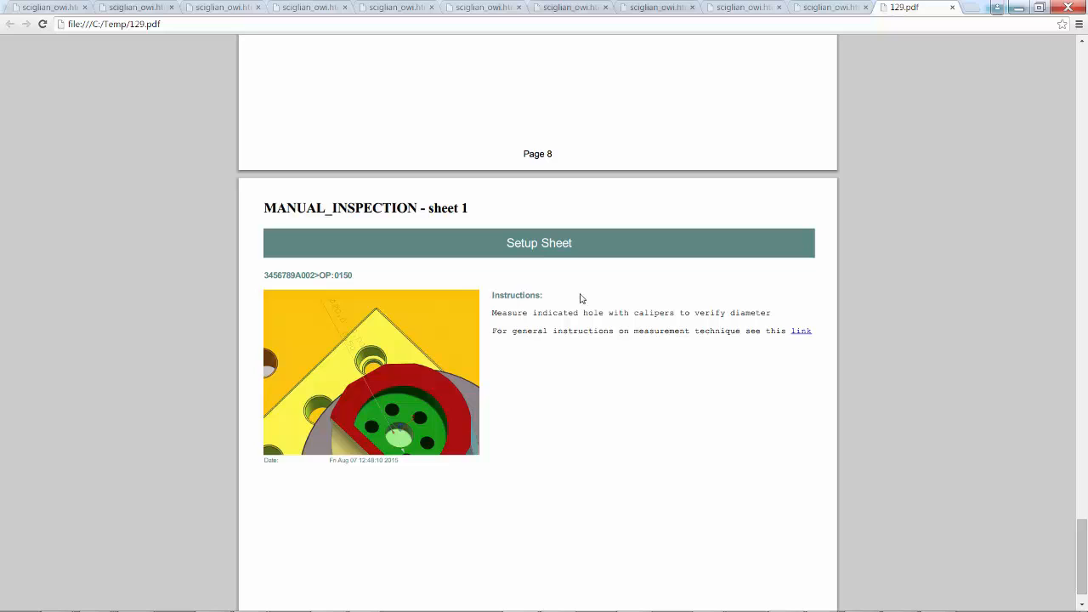
pyautogui.scroll(-1, 581, 297)
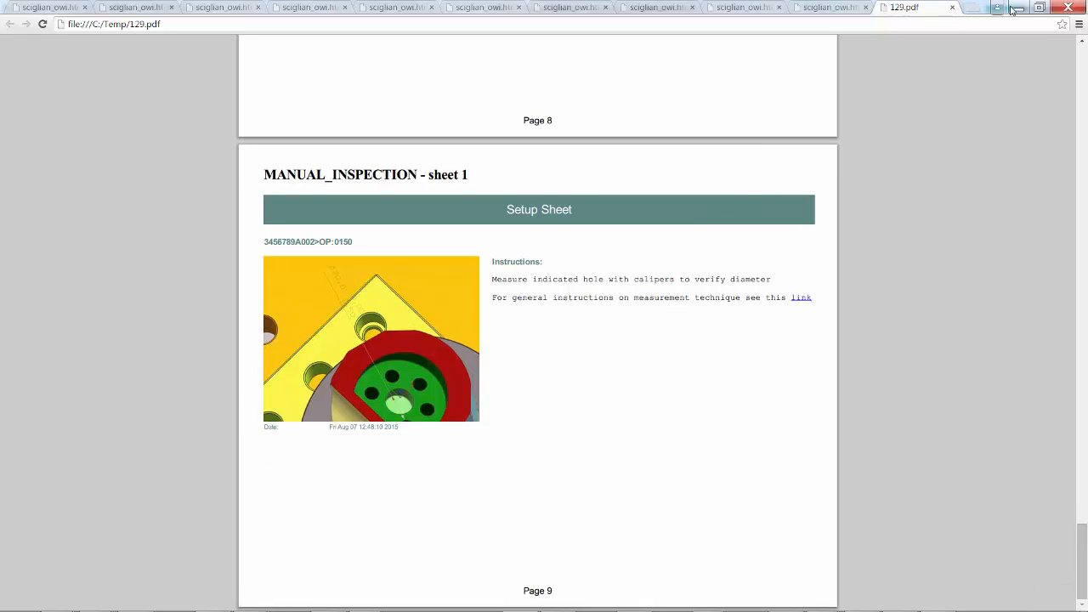
pyautogui.click(1015, 9)
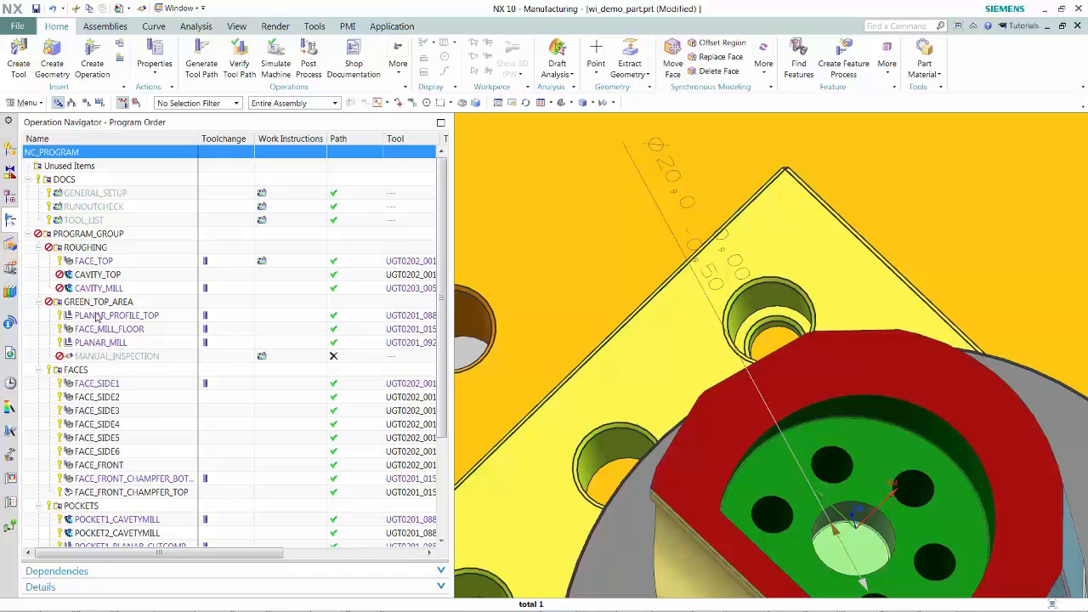
# - Edit the FACE_TOP operation, set Percent of Flat Diameter to 25, and regenerate its tool path
pyautogui.click(83, 263)
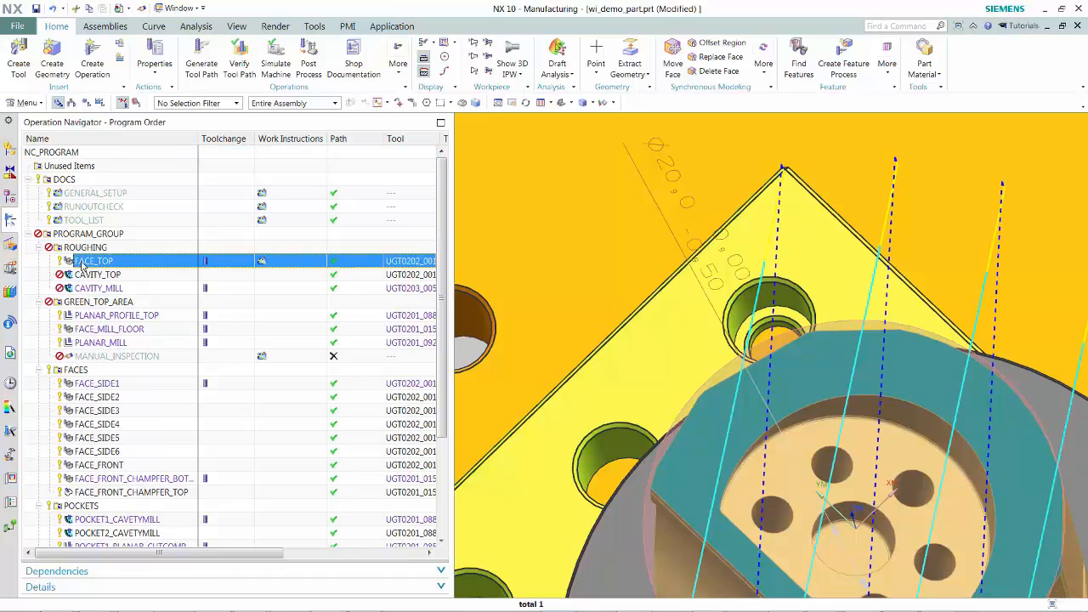
pyautogui.scroll(-4, 759, 348)
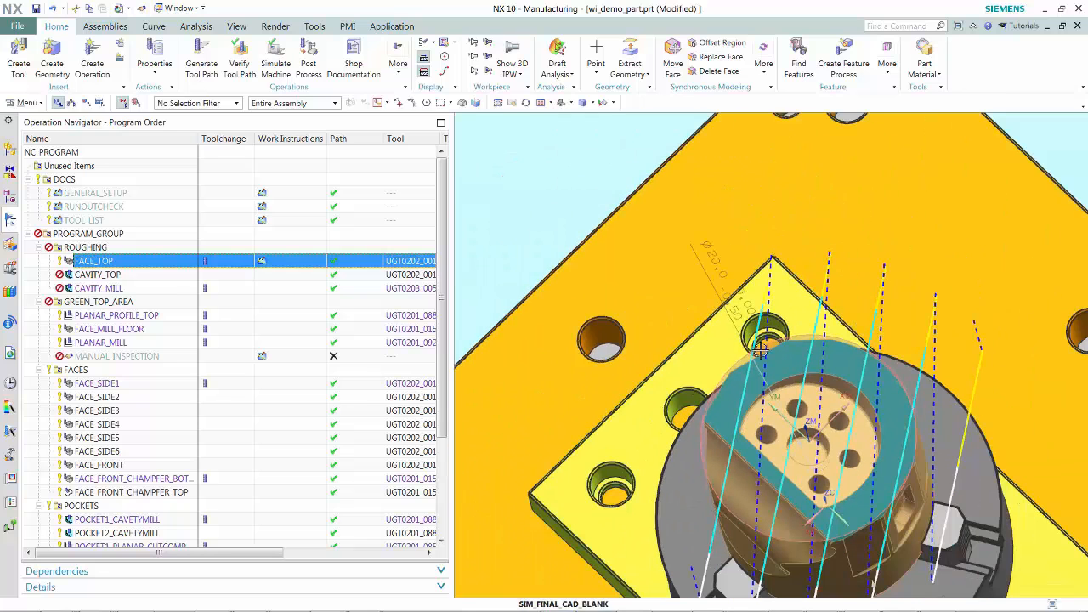
pyautogui.doubleClick(79, 262)
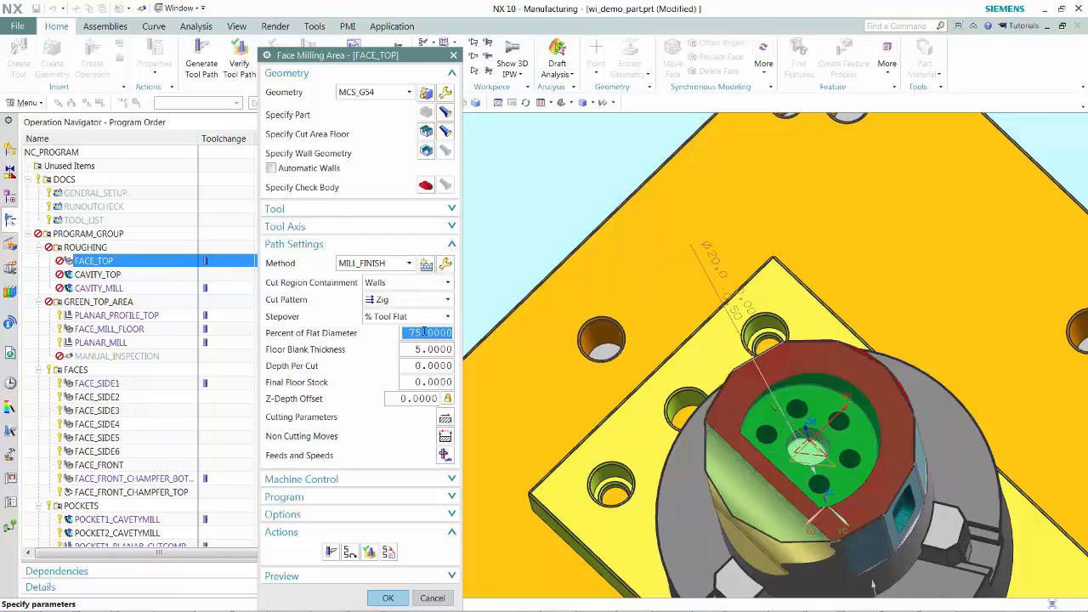
pyautogui.write('25')
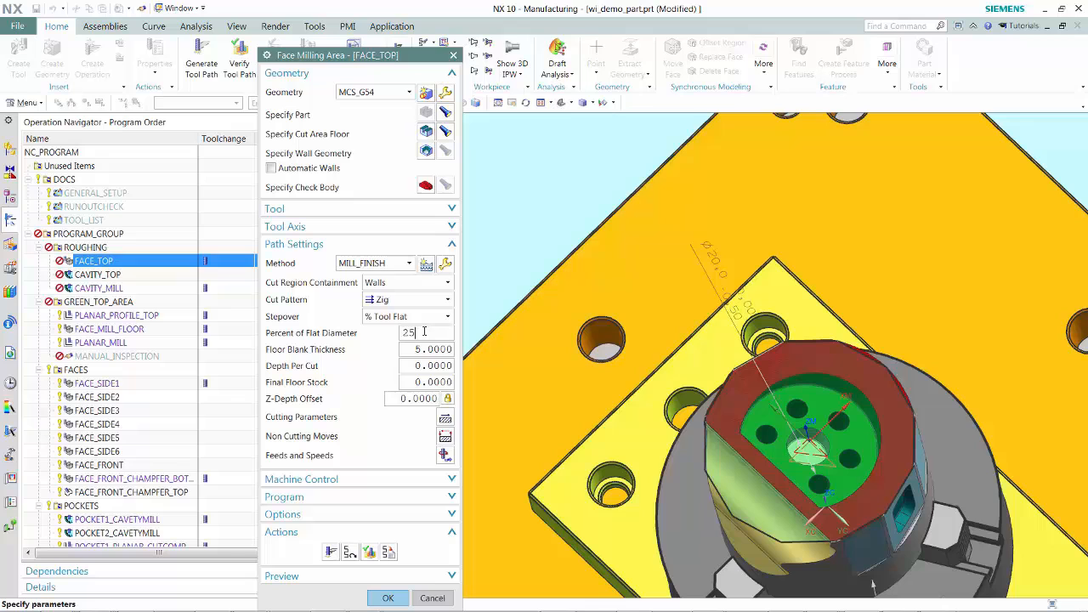
pyautogui.press('Tab')
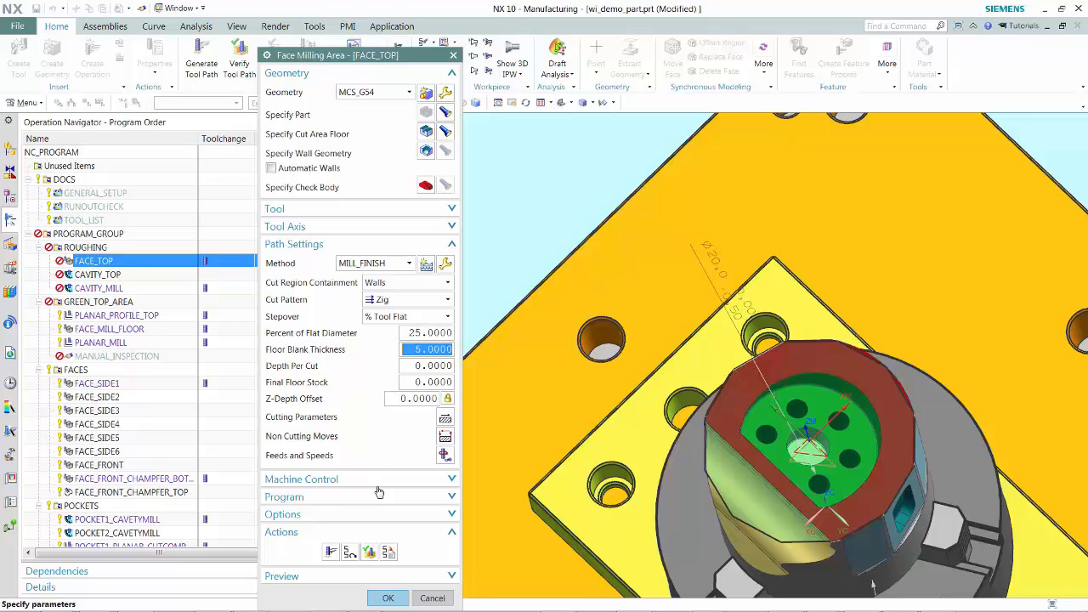
pyautogui.click(329, 553)
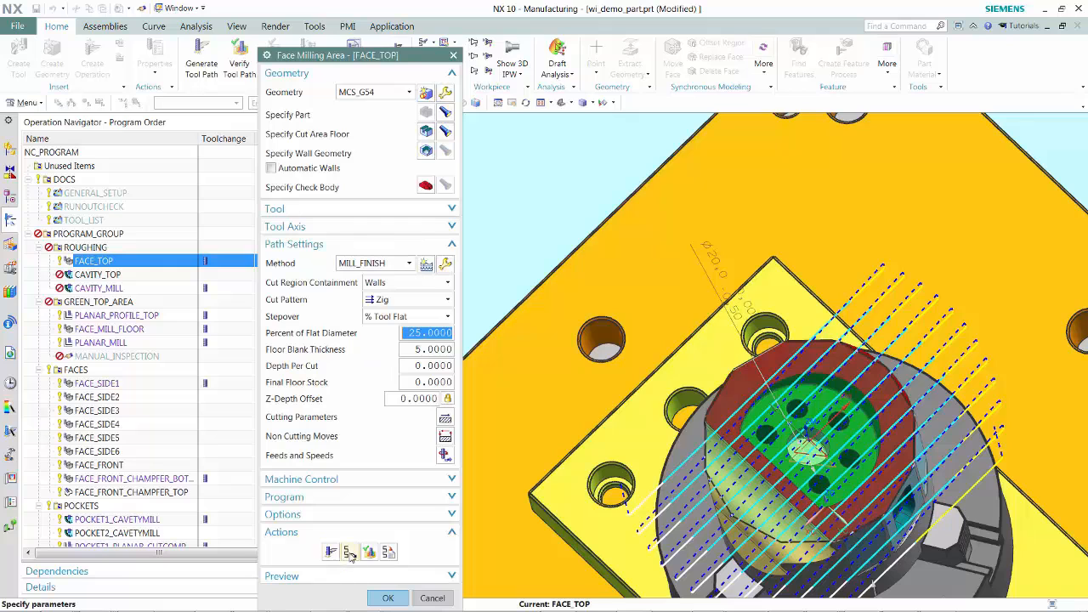
pyautogui.click(388, 597)
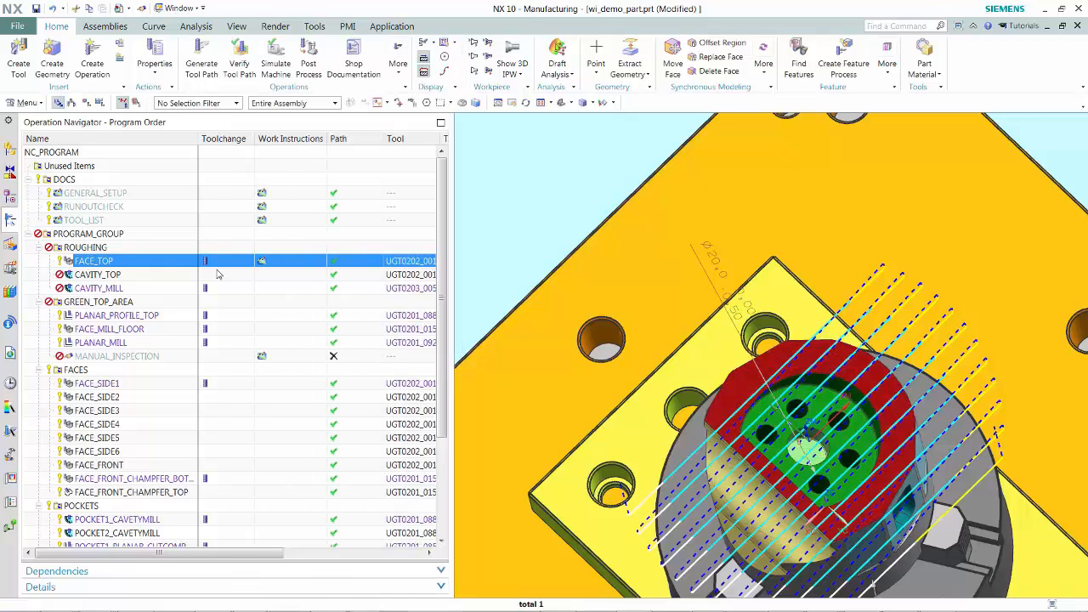
# - Republish the NC_PROGRAM work instructions as PDF C:\Temp\130 and jump to the FACE_TOP sheet
pyautogui.click(76, 154)
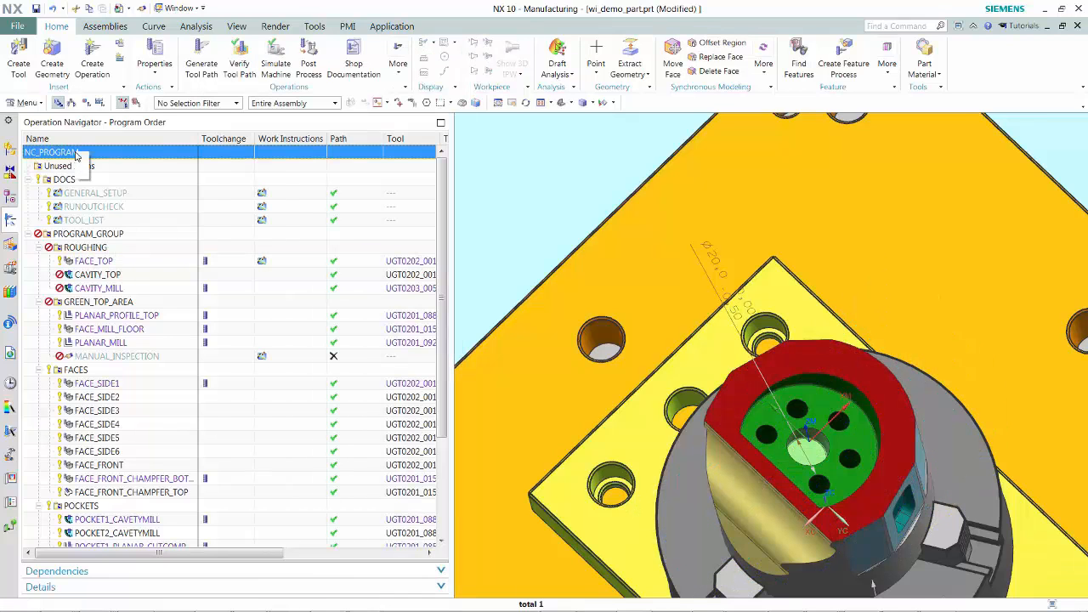
pyautogui.rightClick(77, 154)
pyautogui.moveTo(134, 292)
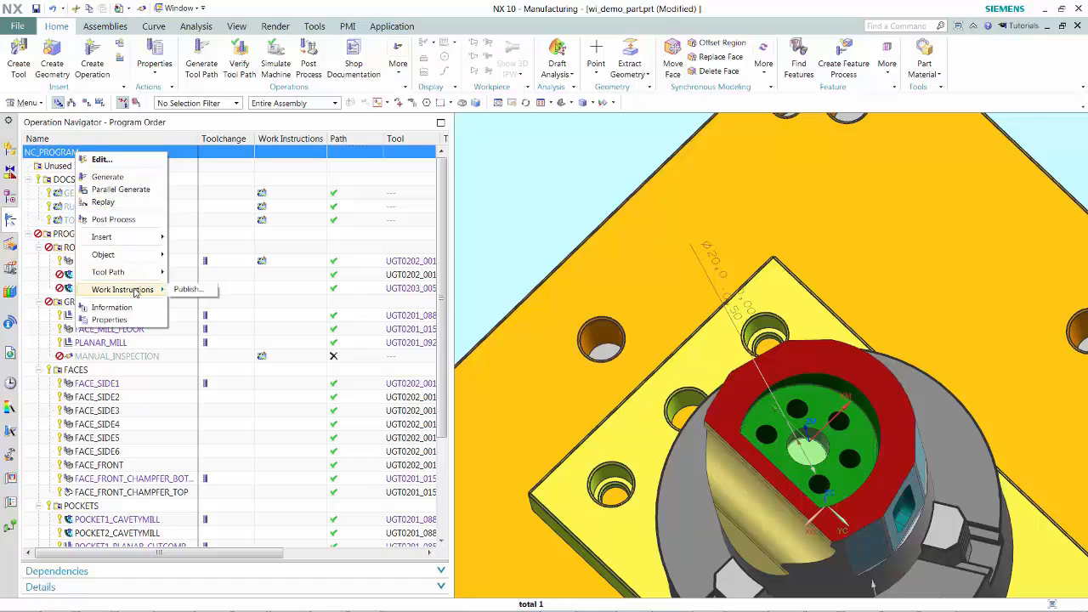
pyautogui.click(194, 290)
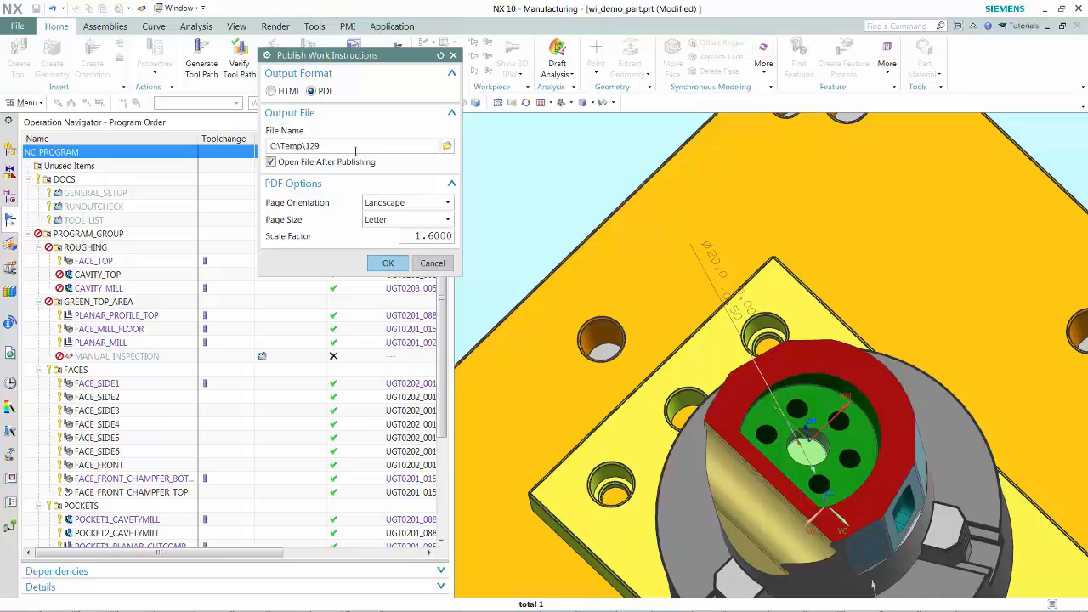
pyautogui.press('BackSpace')
pyautogui.press('BackSpace')
pyautogui.write('30')
pyautogui.click(390, 264)
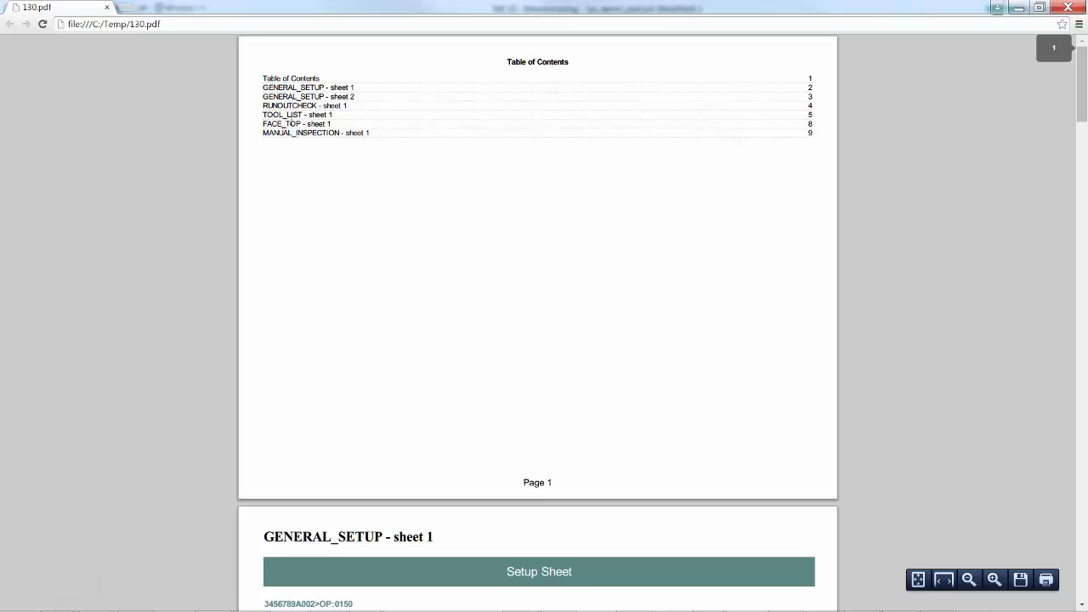
pyautogui.click(292, 123)
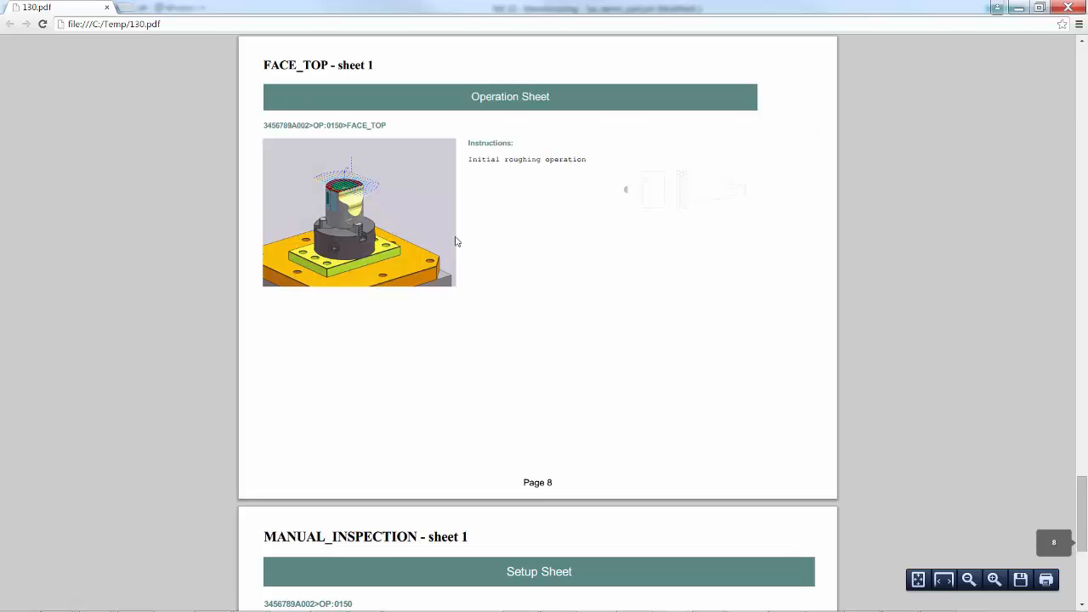